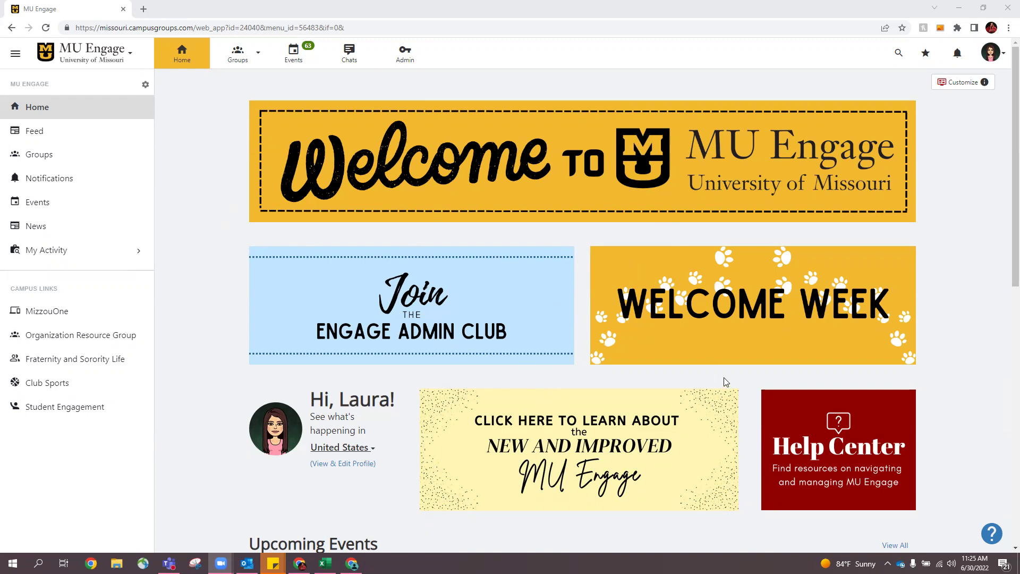
# View the user's profile details on the home page, then close them.
pyautogui.scroll(-1, 943, 381)
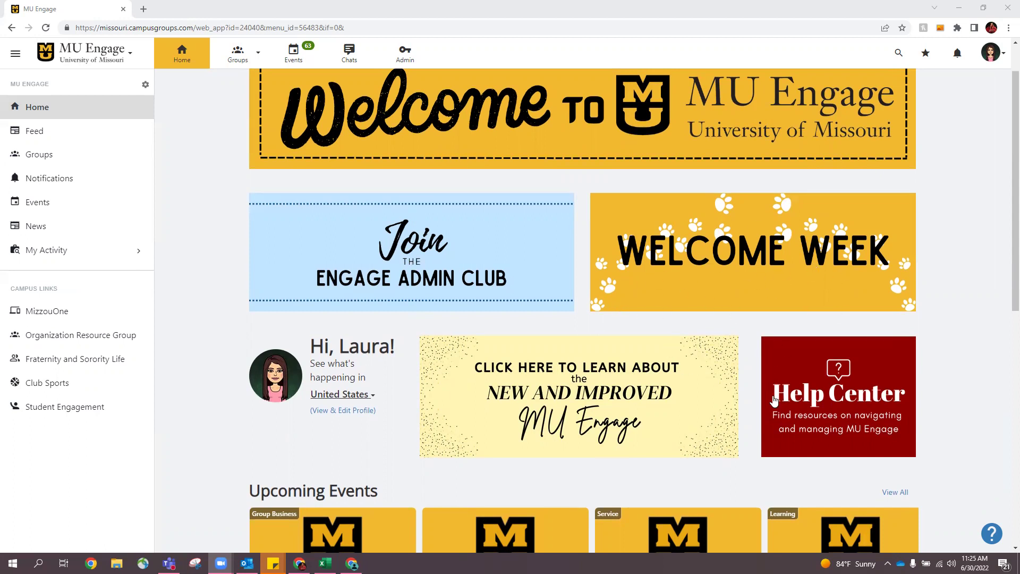
pyautogui.scroll(-1, 779, 415)
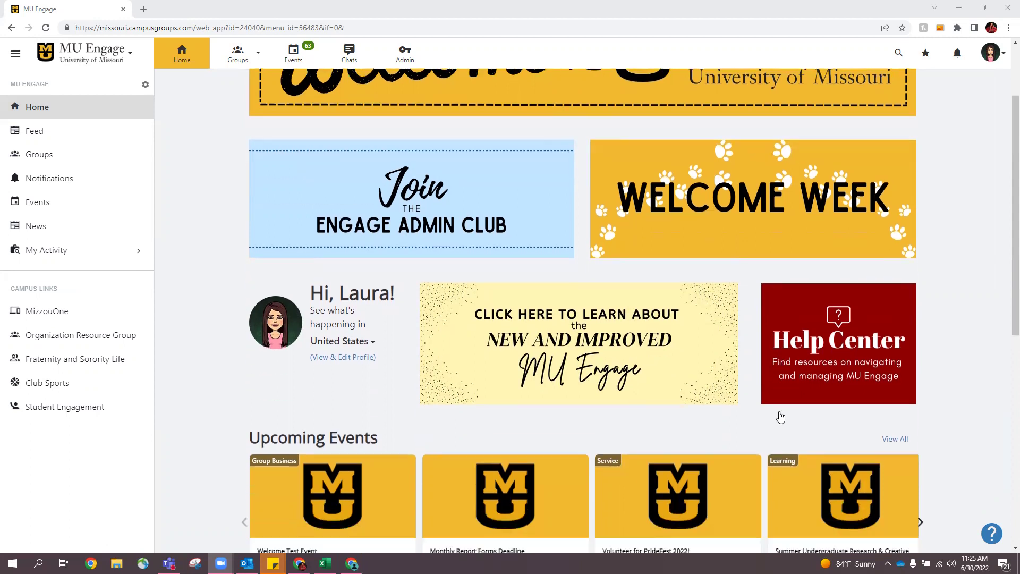
pyautogui.click(334, 357)
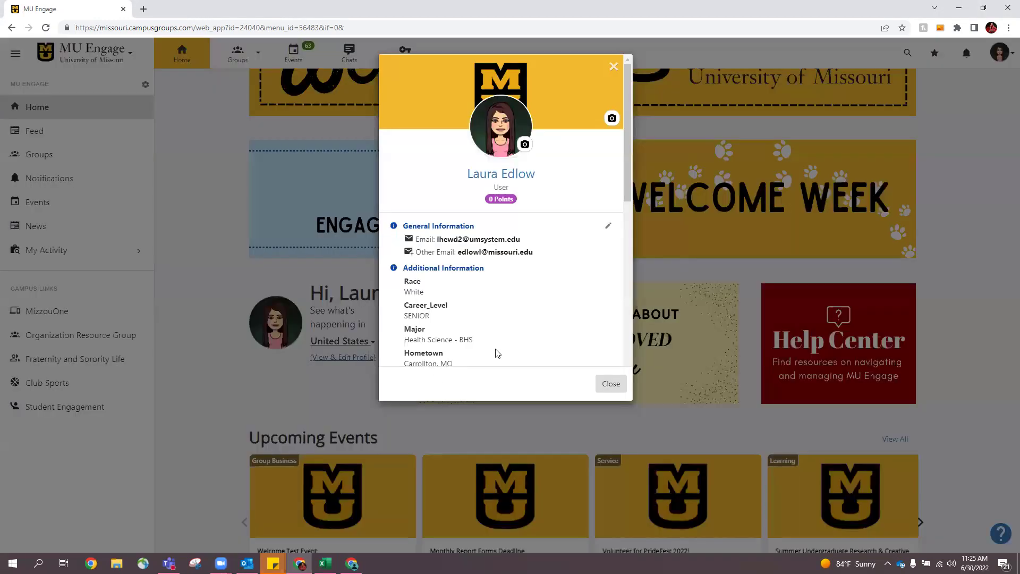
pyautogui.scroll(-3, 505, 330)
pyautogui.scroll(3, 569, 221)
pyautogui.click(614, 67)
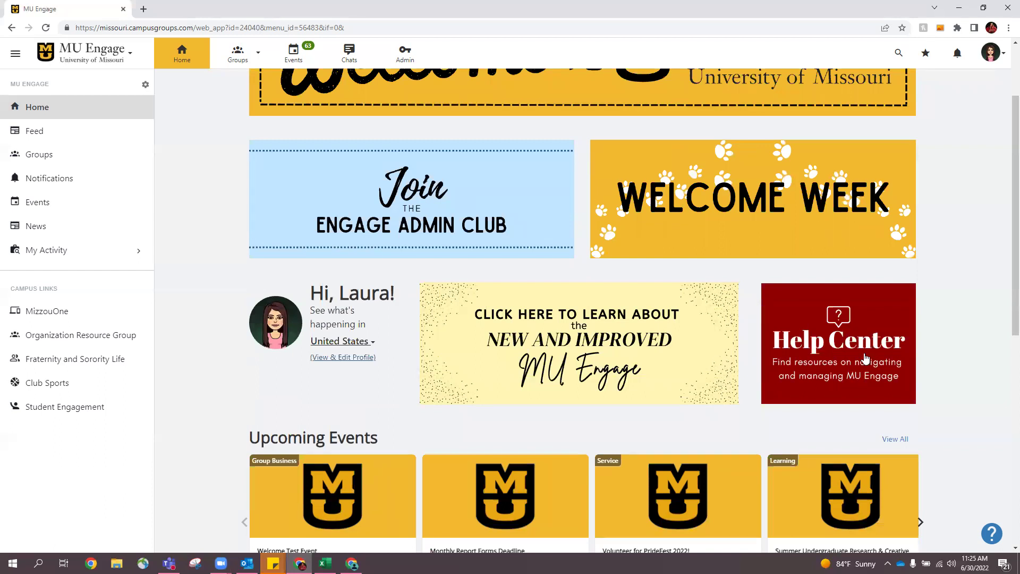
# Expand My Activity in the sidebar to reveal My Groups, My Points, My CCT and My Service Hours.
pyautogui.scroll(-4, 866, 359)
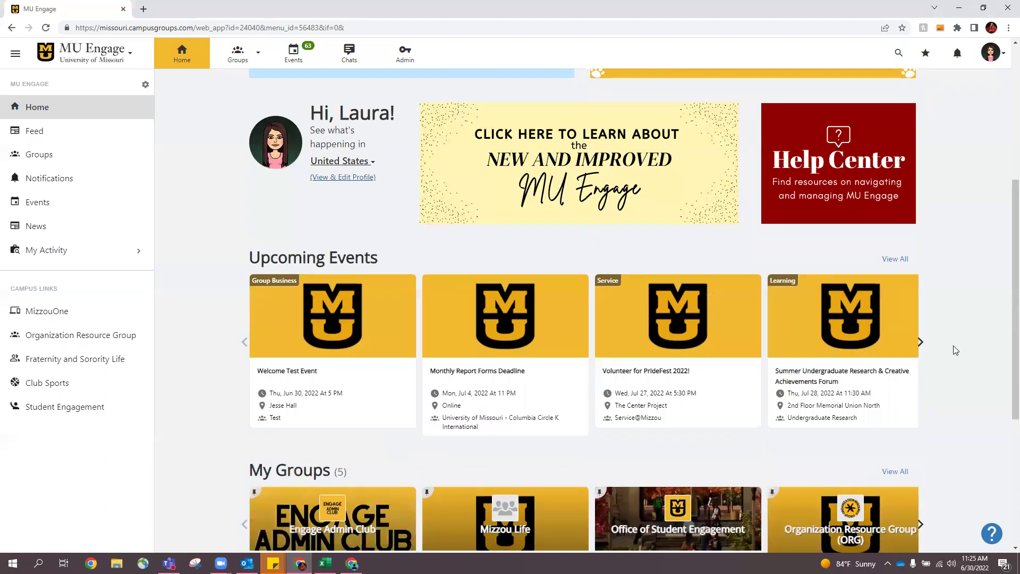
pyautogui.scroll(-3, 954, 348)
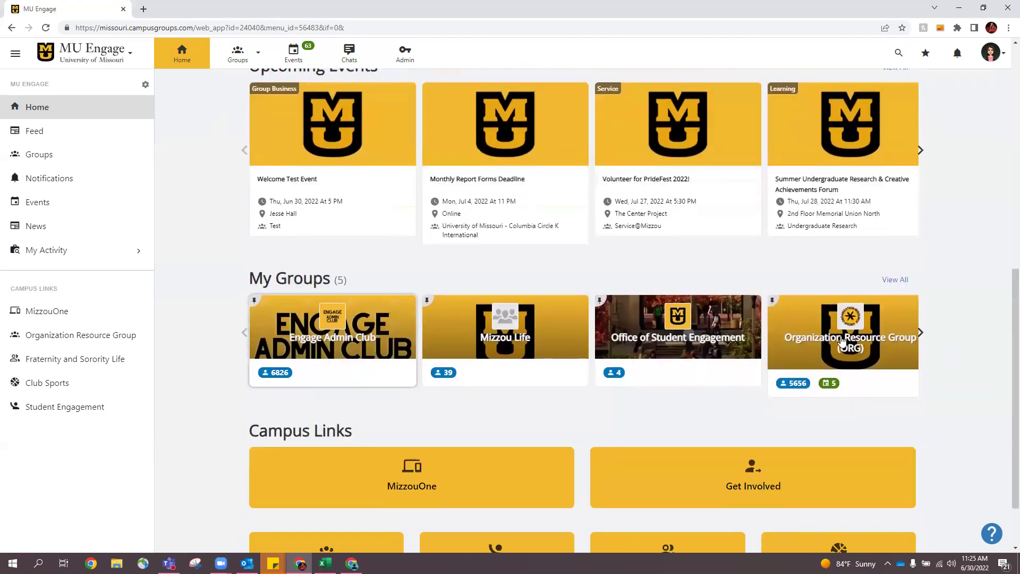
pyautogui.scroll(-1, 773, 357)
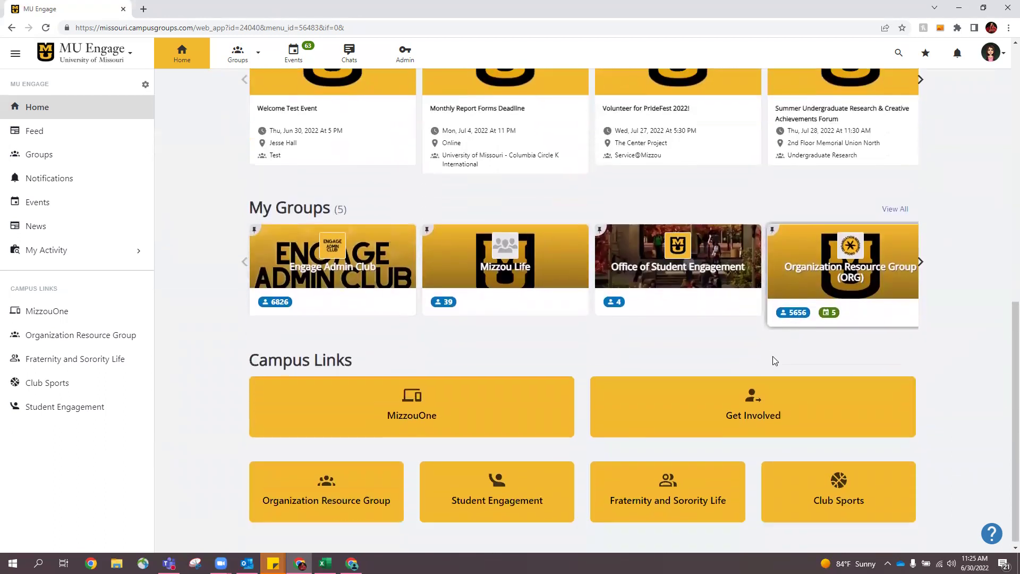
pyautogui.scroll(1, 335, 426)
pyautogui.scroll(-1, 335, 426)
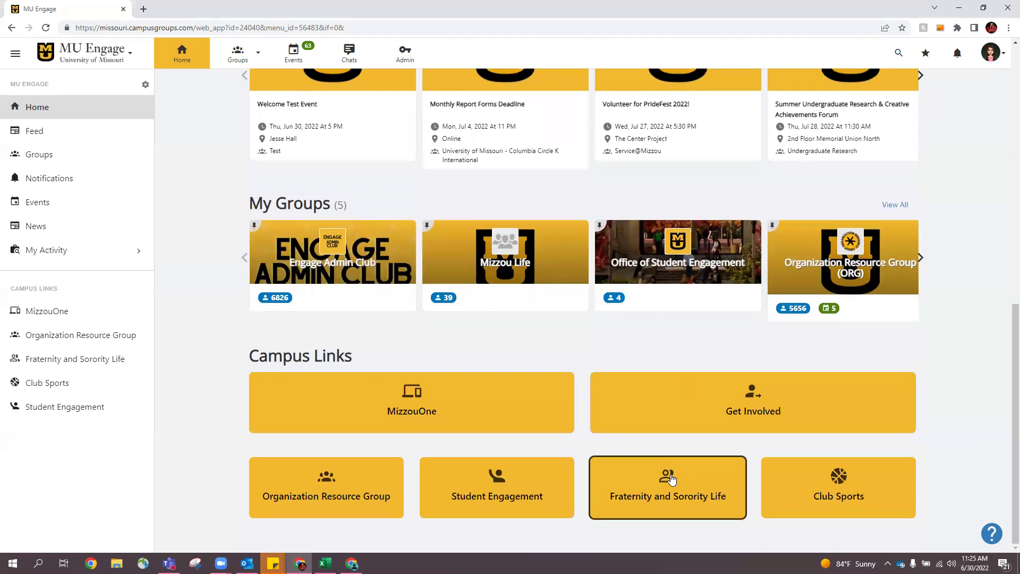
pyautogui.scroll(11, 962, 446)
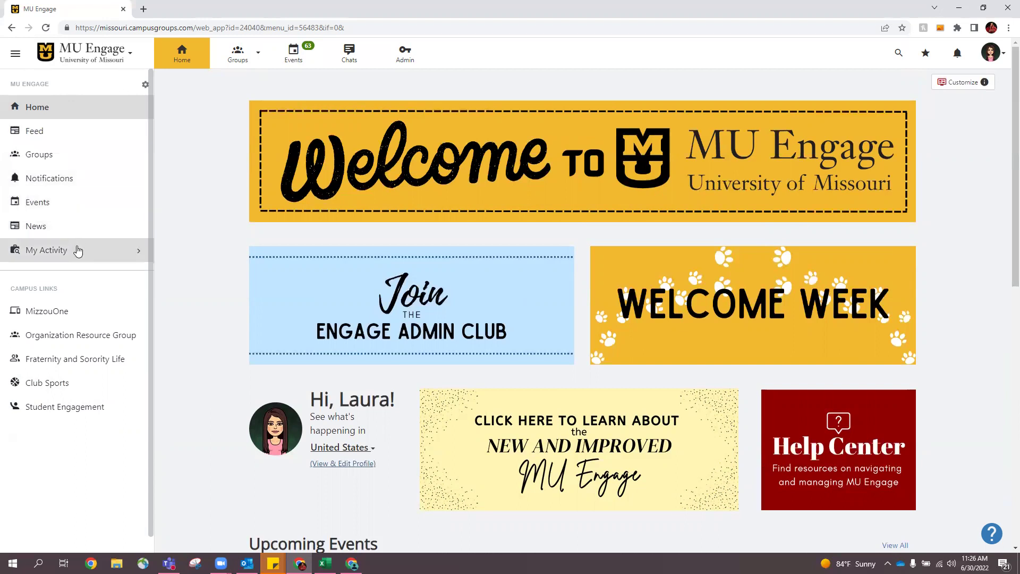
pyautogui.click(77, 250)
pyautogui.scroll(-1, 77, 250)
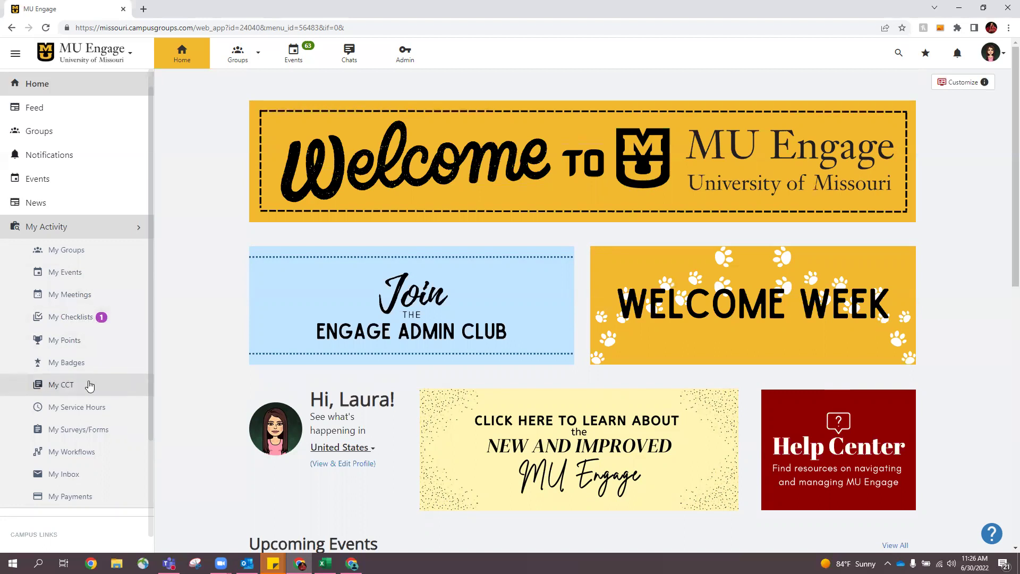
pyautogui.scroll(-1, 89, 386)
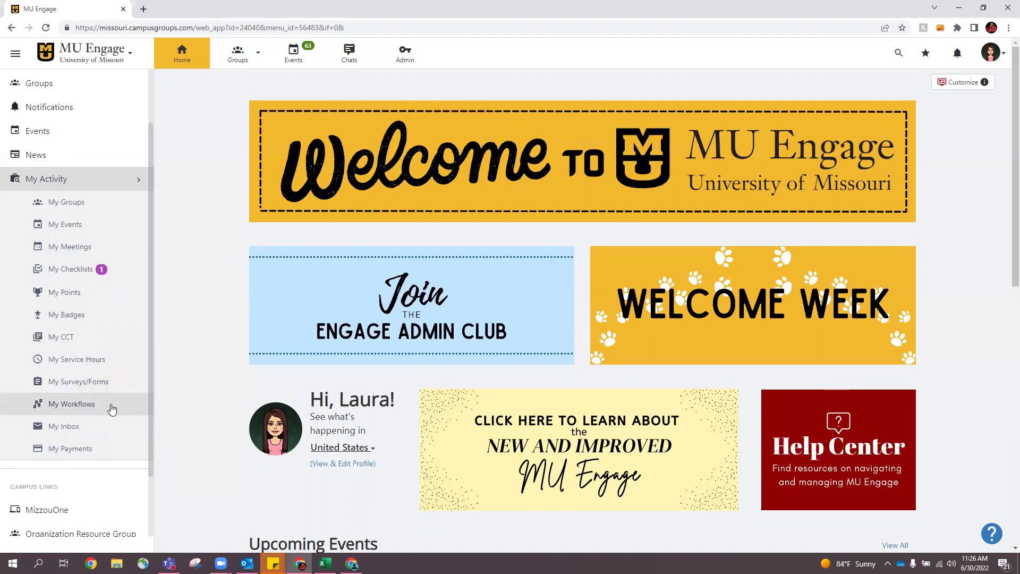
pyautogui.scroll(-1, 109, 434)
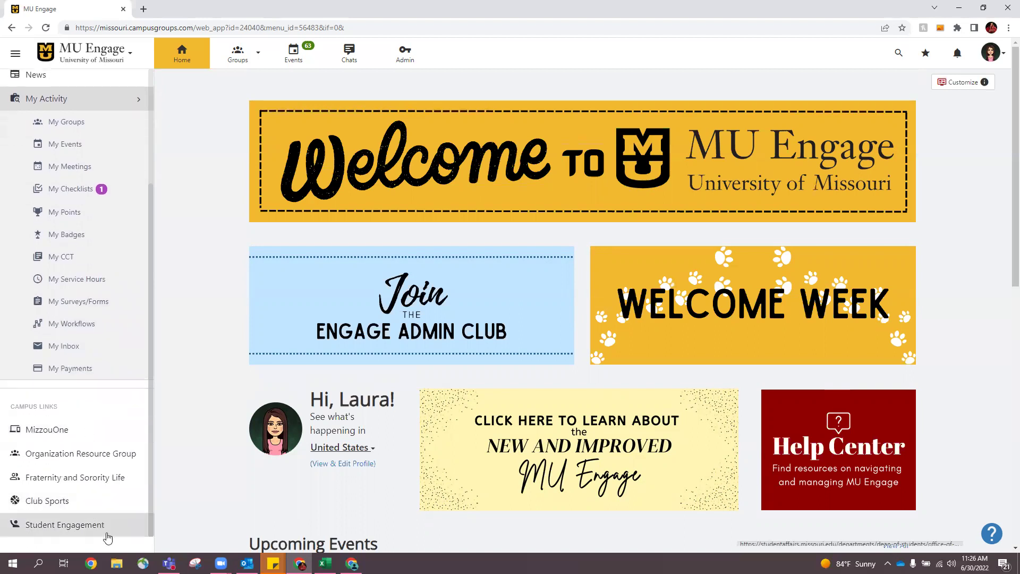
pyautogui.scroll(3, 108, 534)
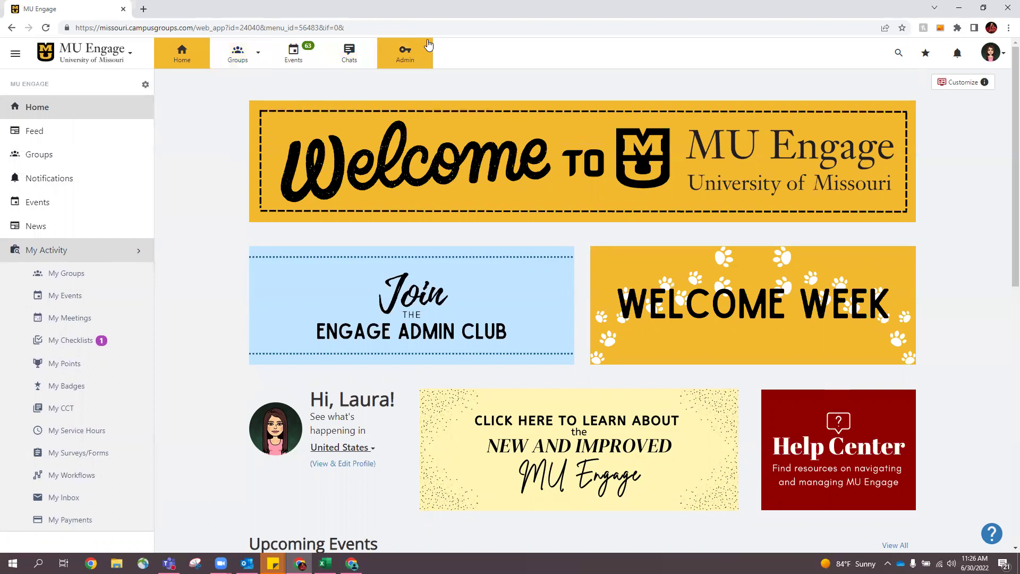
# From the Groups menu, open the full directory of all 627 groups.
pyautogui.click(239, 53)
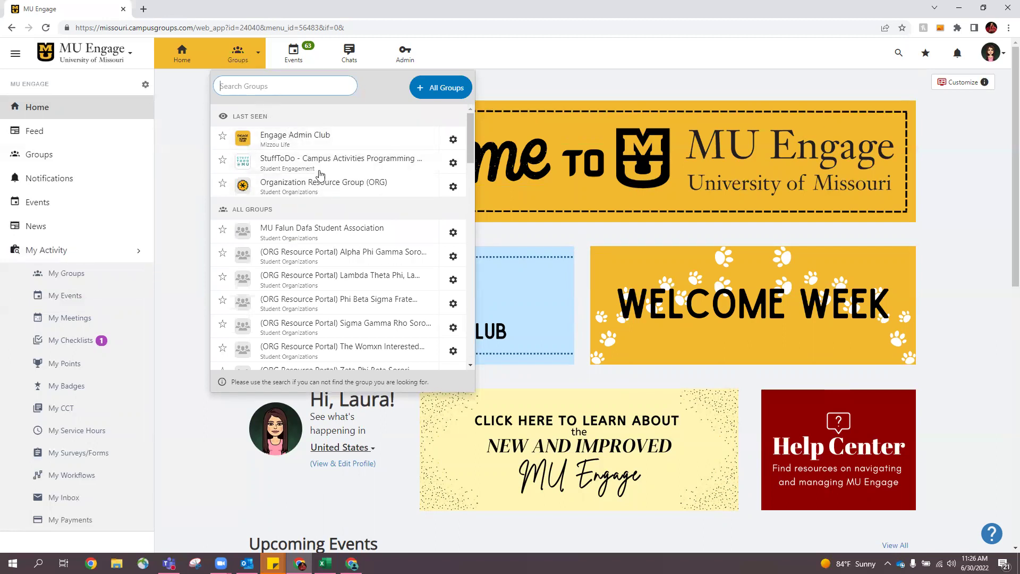
pyautogui.scroll(-5, 324, 239)
pyautogui.scroll(5, 324, 266)
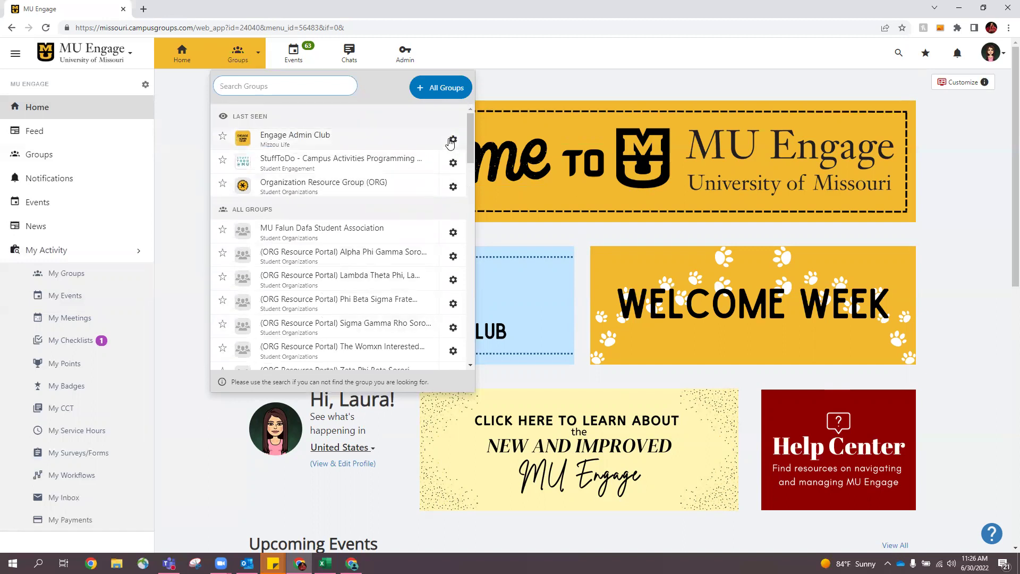
pyautogui.click(440, 89)
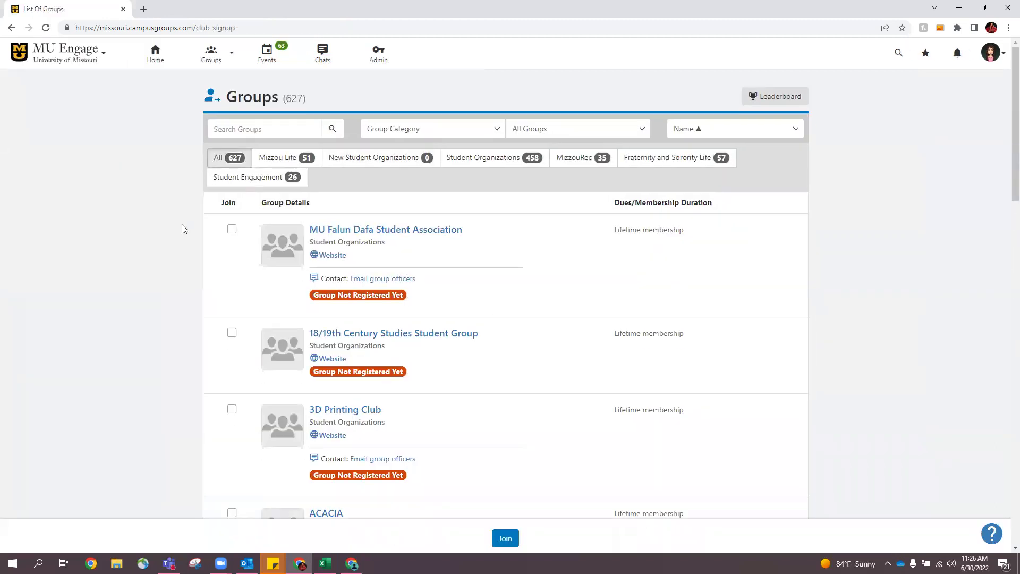
# Search the groups for 'dance', then replace the search with 'sports'.
pyautogui.click(248, 128)
pyautogui.write('dance')
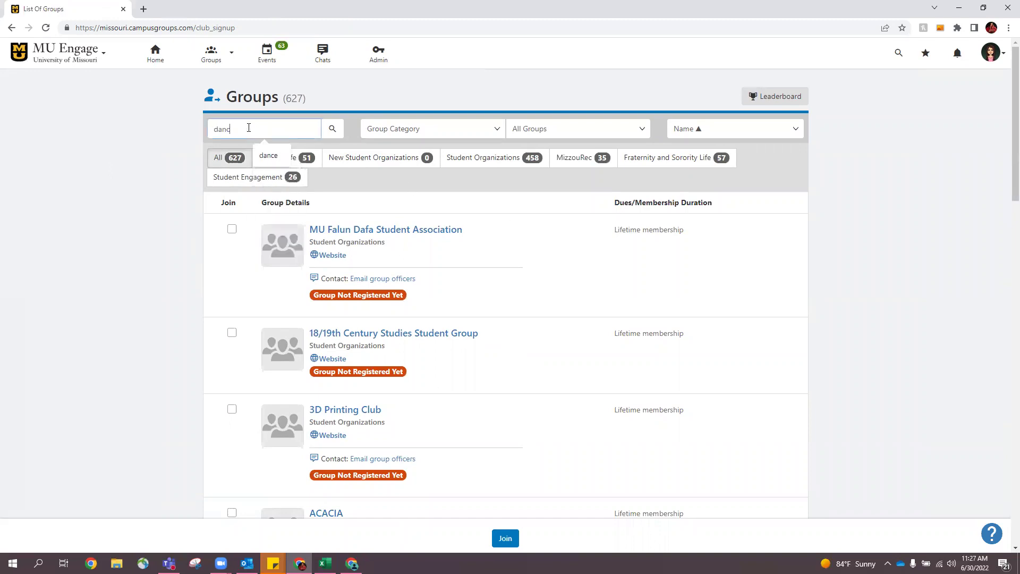
pyautogui.press('Return')
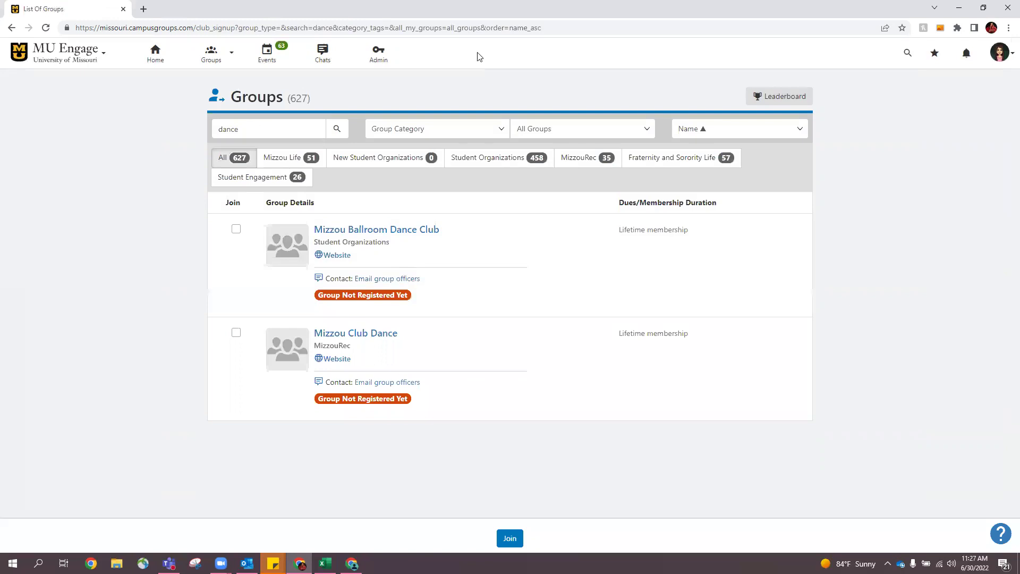
pyautogui.moveTo(269, 129); pyautogui.dragTo(170, 126)
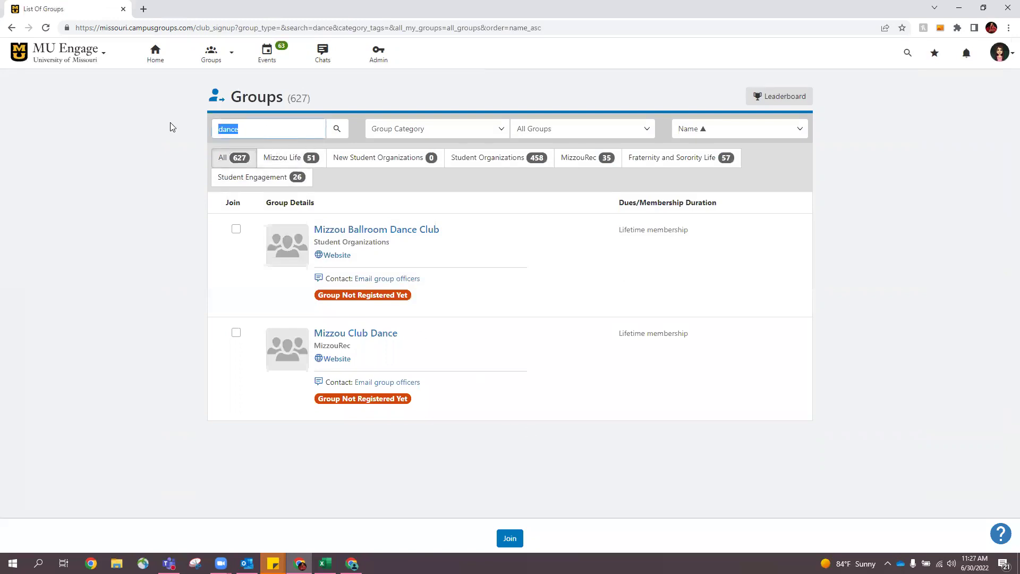
pyautogui.press('BackSpace')
pyautogui.write('sports')
pyautogui.press('Return')
pyautogui.scroll(-4, 519, 345)
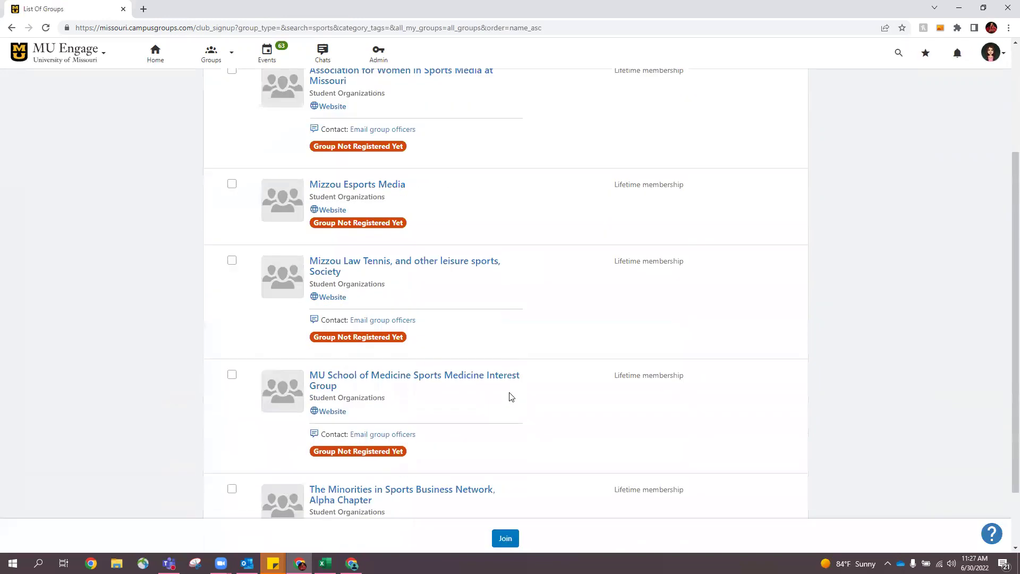
pyautogui.scroll(4, 524, 428)
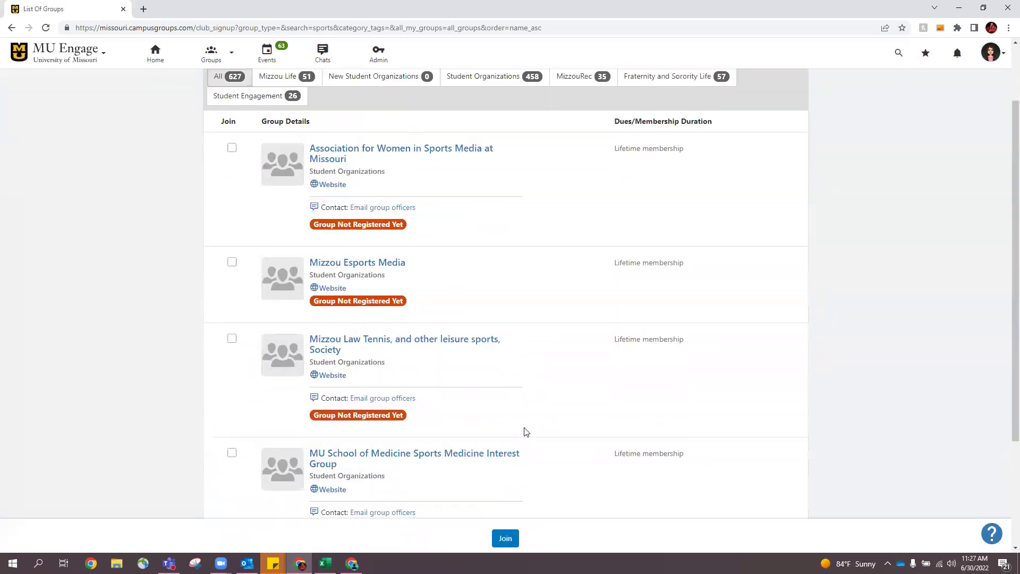
# Clear the group search and check the Group Category and All Groups dropdowns without changing them.
pyautogui.click(317, 131)
pyautogui.hotkey('ctrl', 'a')
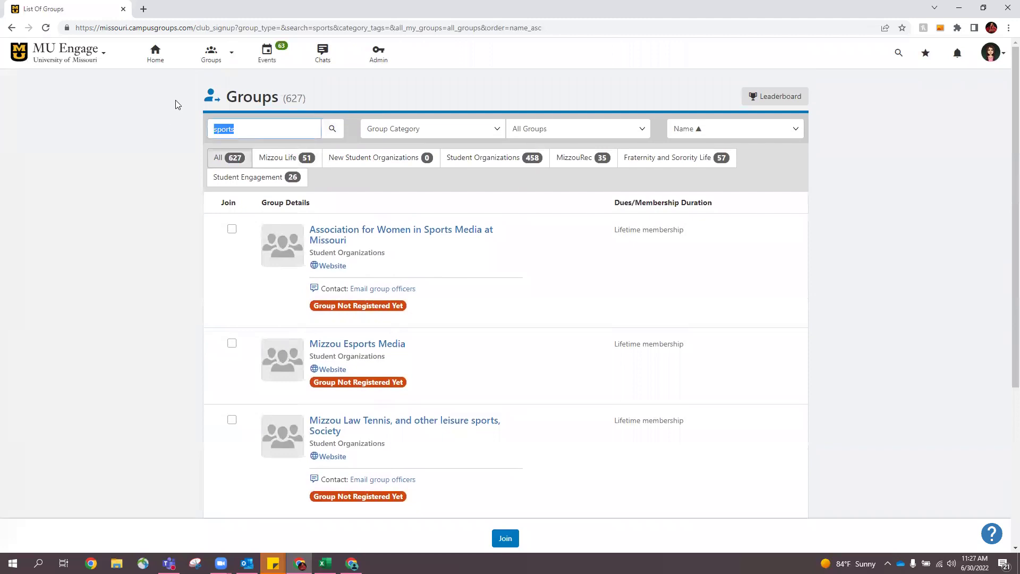
pyautogui.press('BackSpace')
pyautogui.click(423, 130)
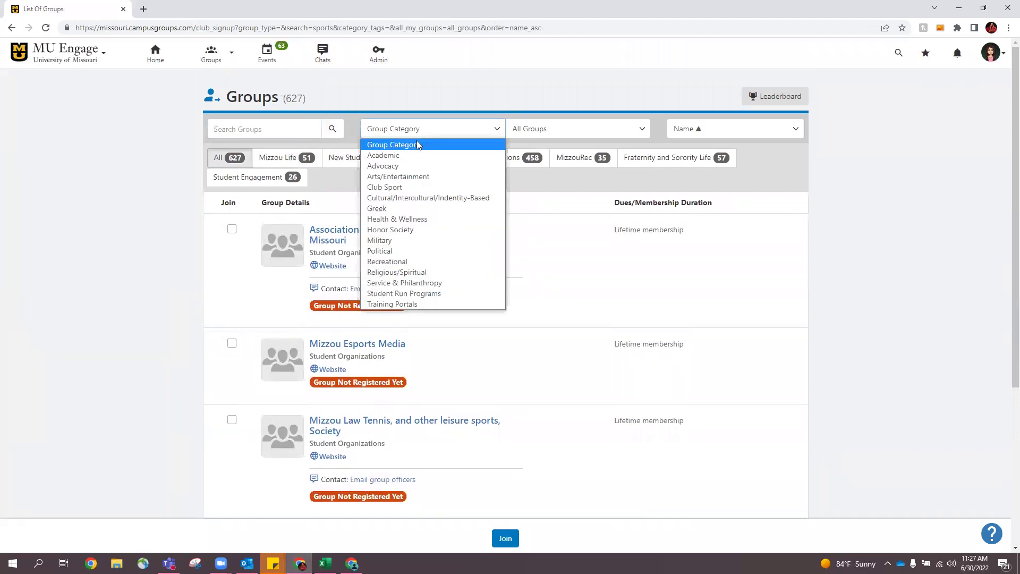
pyautogui.click(547, 130)
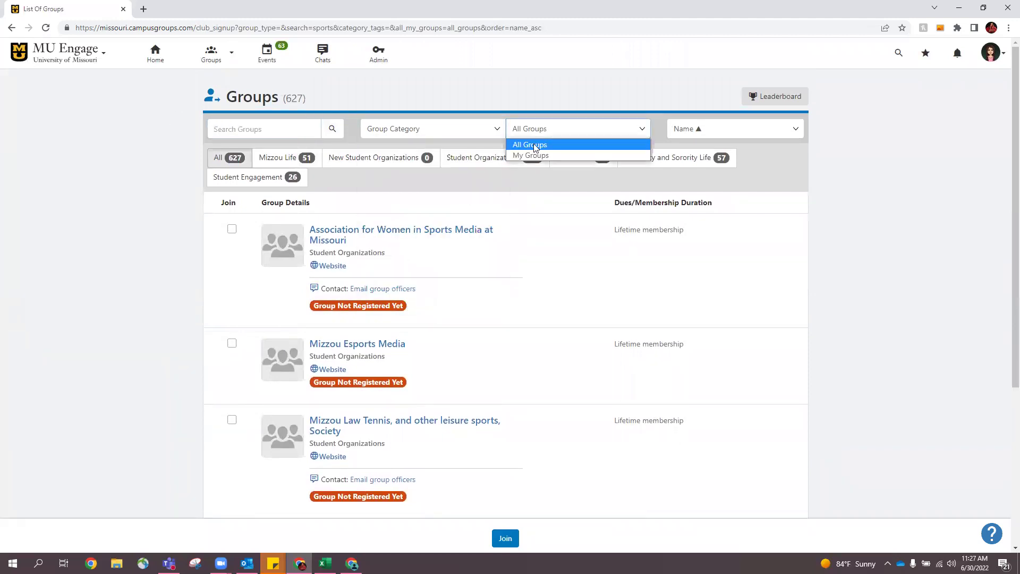
pyautogui.click(365, 196)
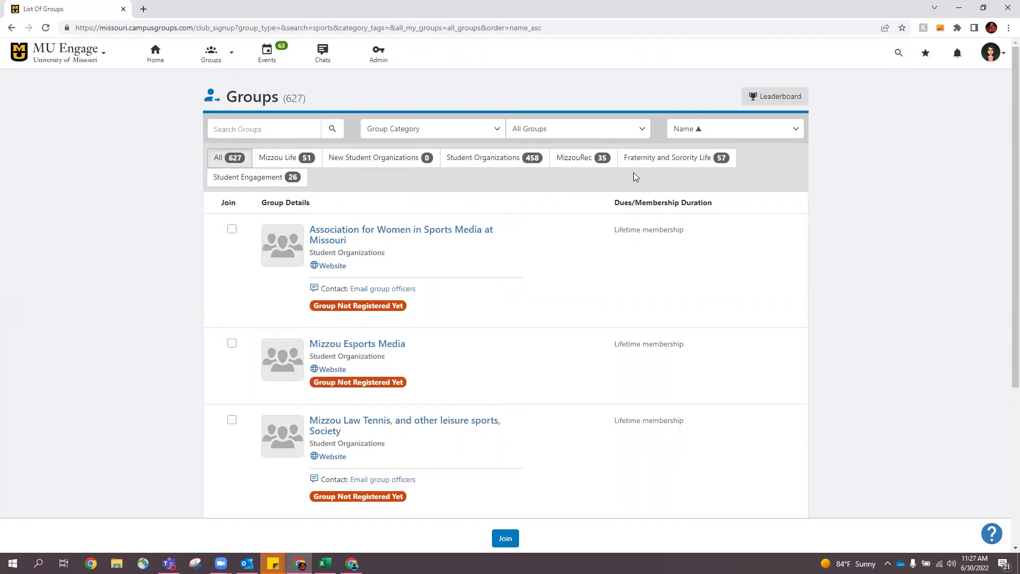
# Filter to the 35 MizzouRec groups and open Mizzou Club Baseball, leaving it unjoined.
pyautogui.click(597, 159)
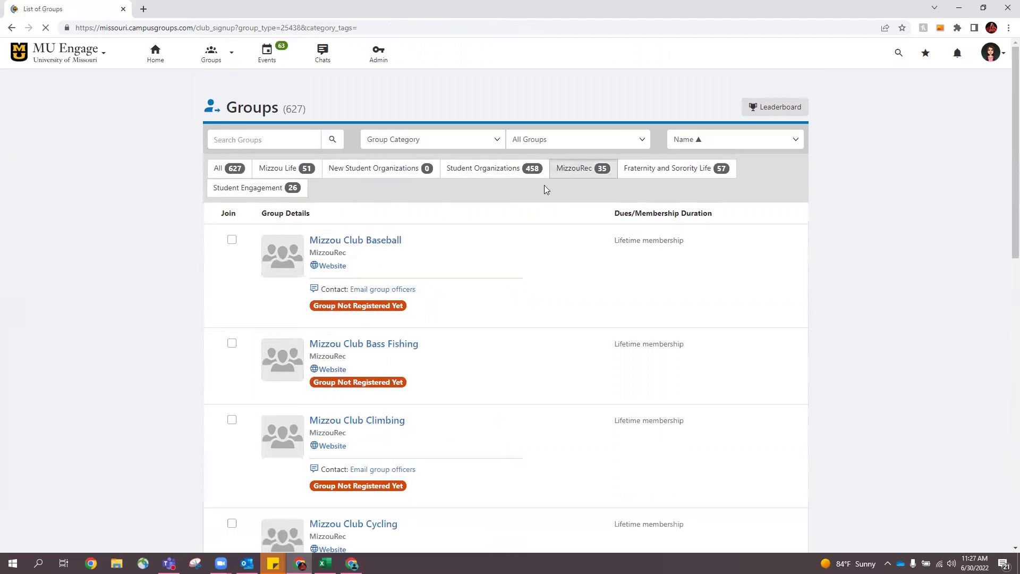
pyautogui.scroll(-7, 485, 396)
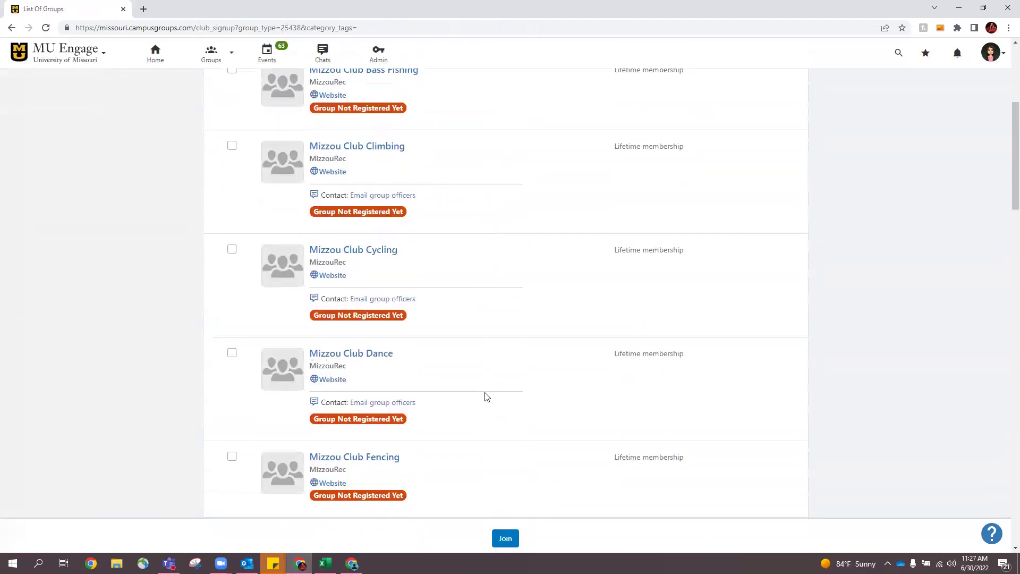
pyautogui.scroll(-3, 485, 396)
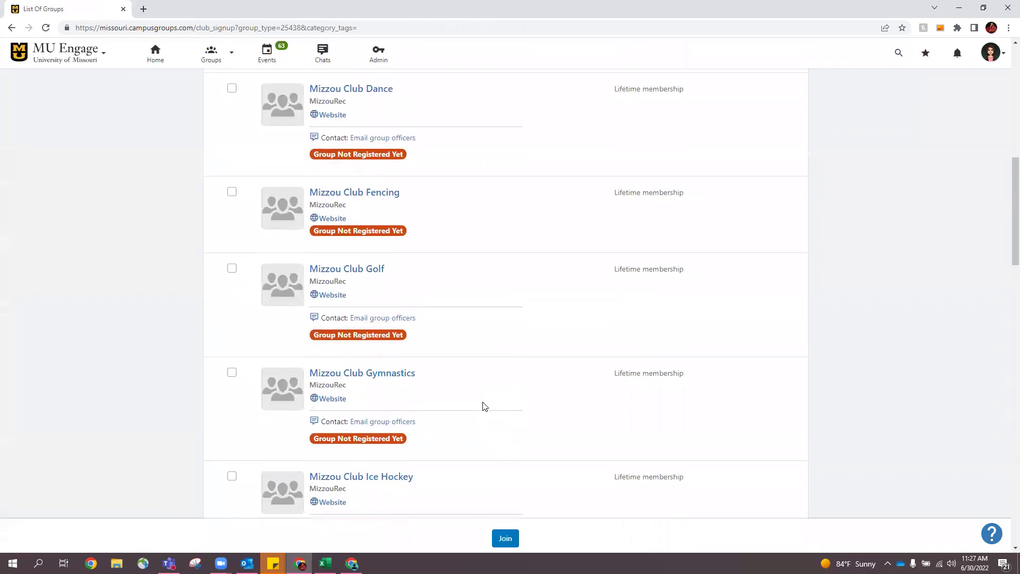
pyautogui.scroll(10, 482, 404)
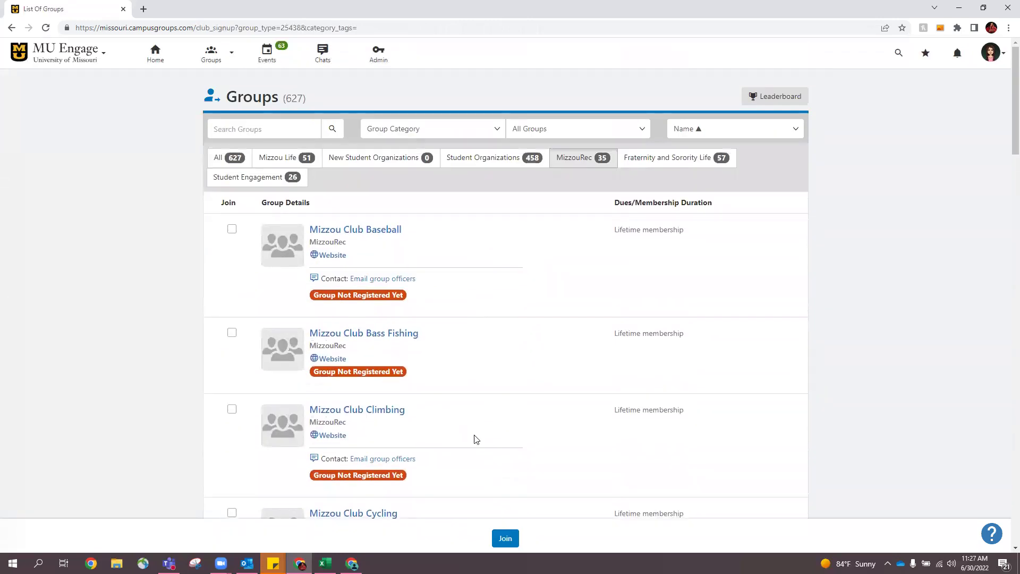
pyautogui.click(231, 230)
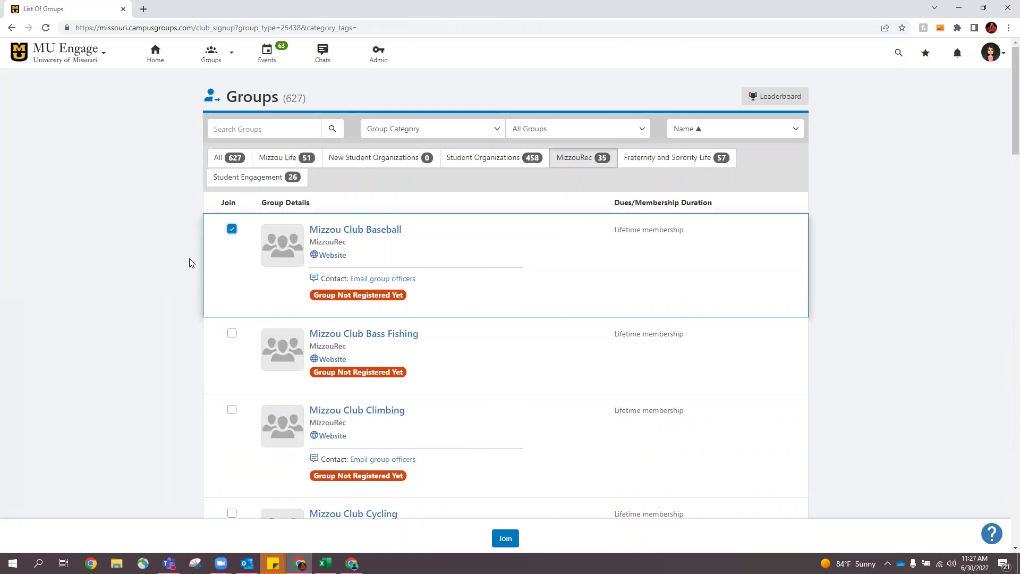
pyautogui.click(230, 232)
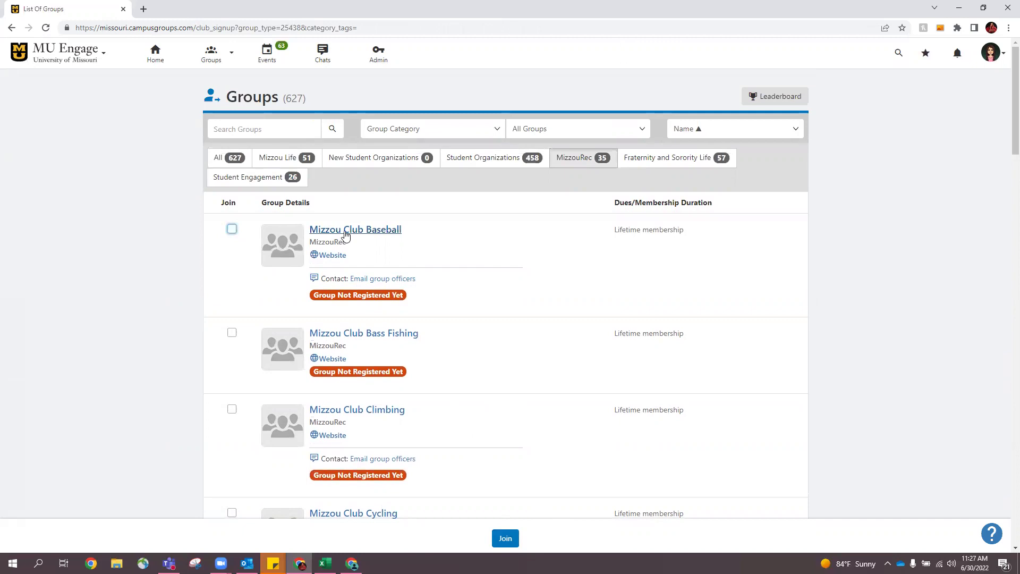
pyautogui.click(345, 232)
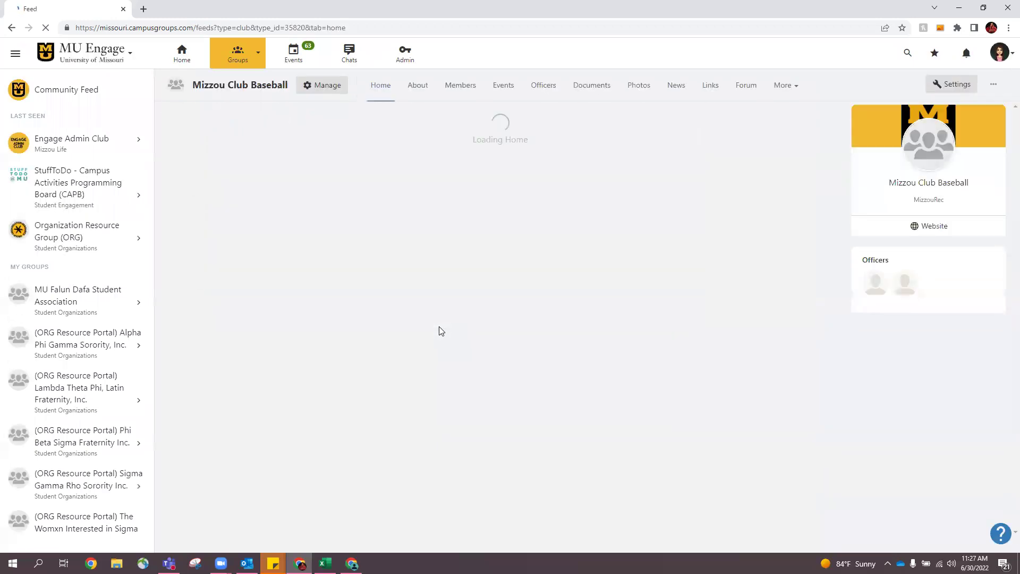
# Show Mizzou Club Baseball's About tab (group type MizzouRec) and glance at the More sections.
pyautogui.click(417, 93)
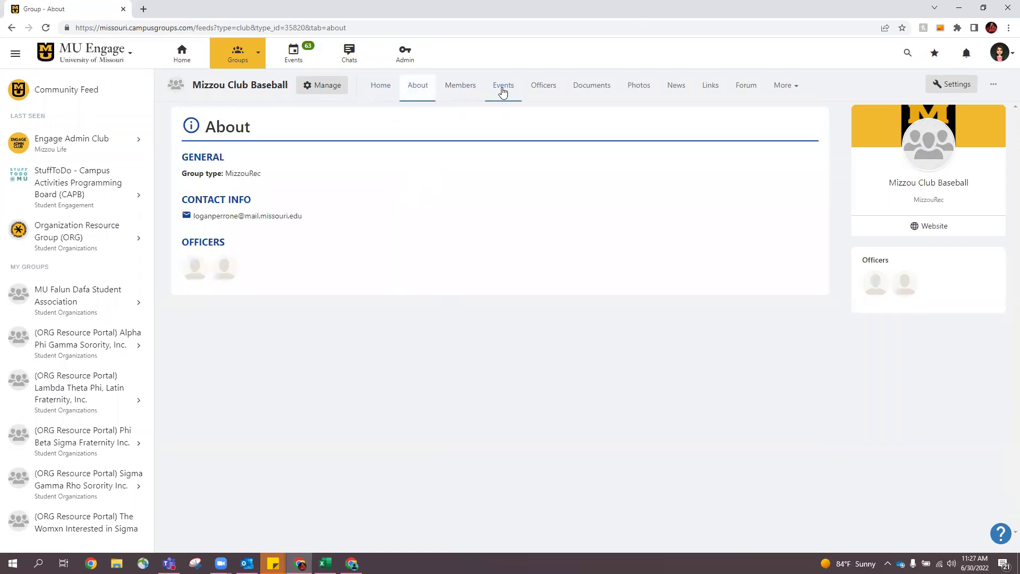
pyautogui.click(787, 87)
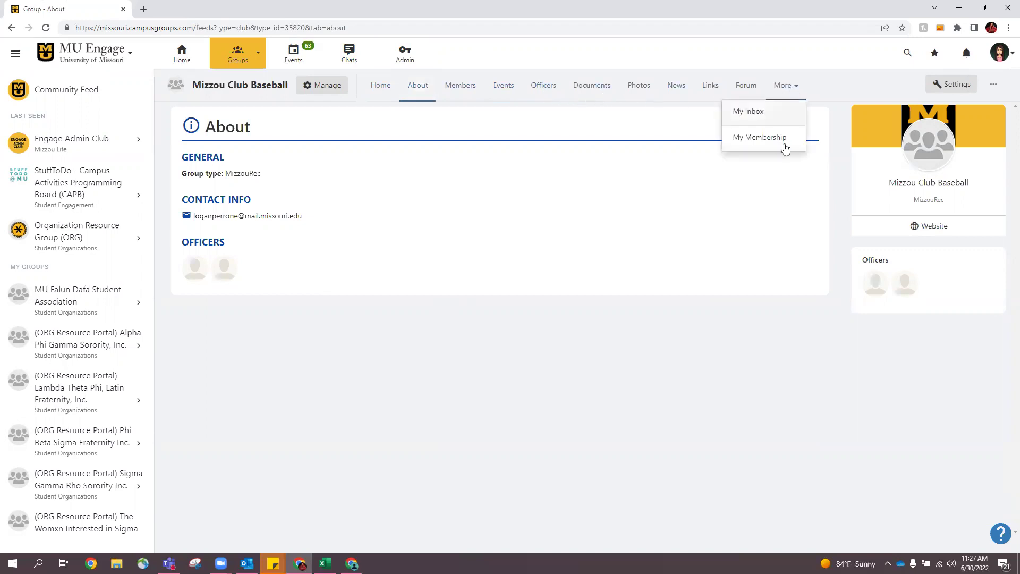
pyautogui.click(817, 347)
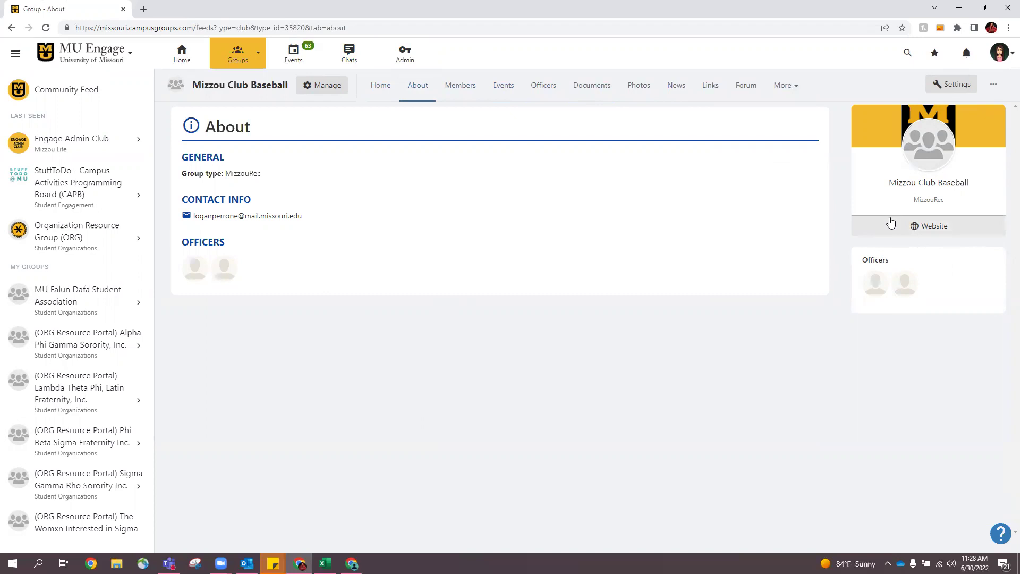
# Go to the 63 upcoming events and check the Group filter without applying it.
pyautogui.click(299, 61)
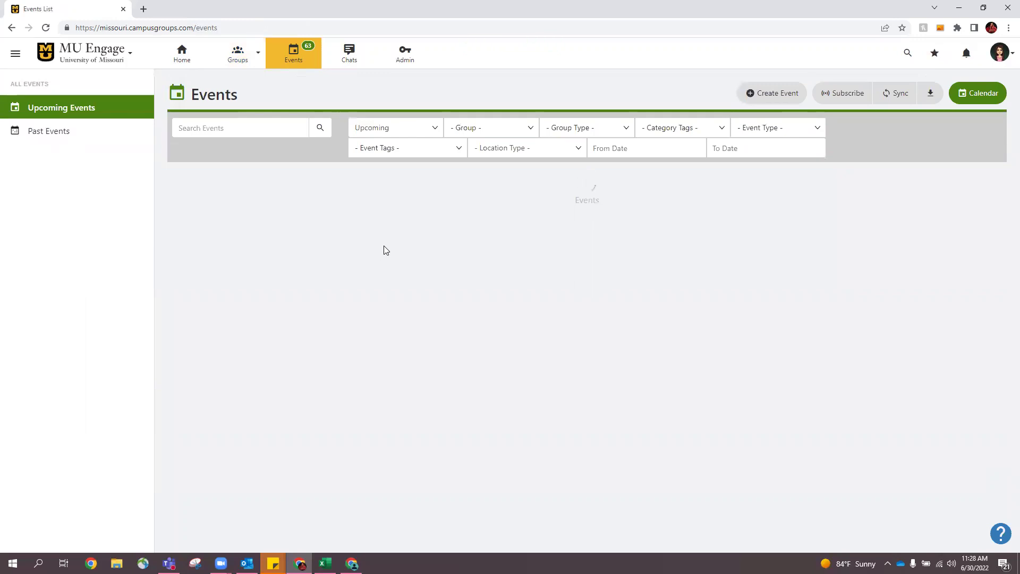
pyautogui.scroll(-13, 388, 212)
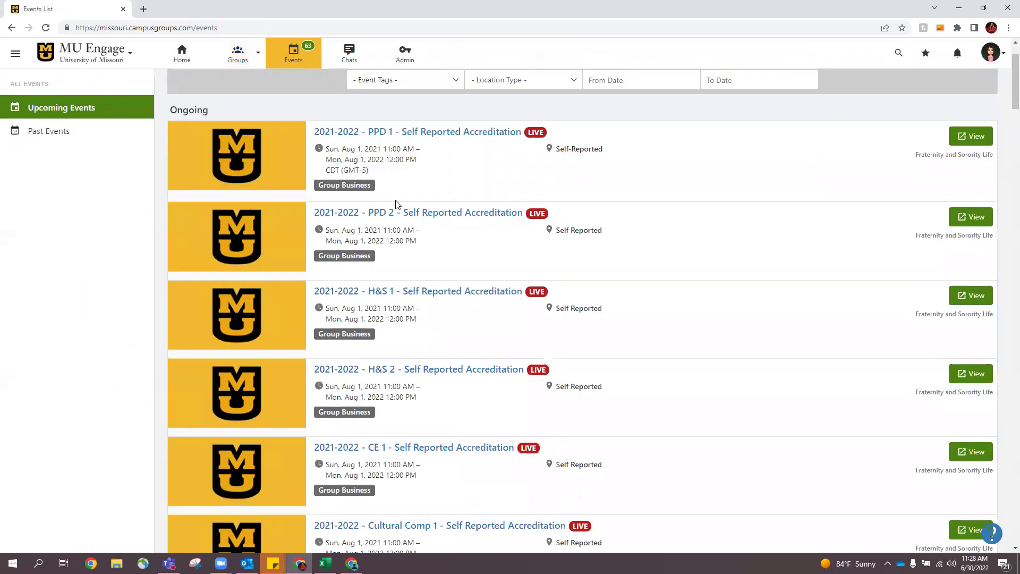
pyautogui.scroll(13, 400, 205)
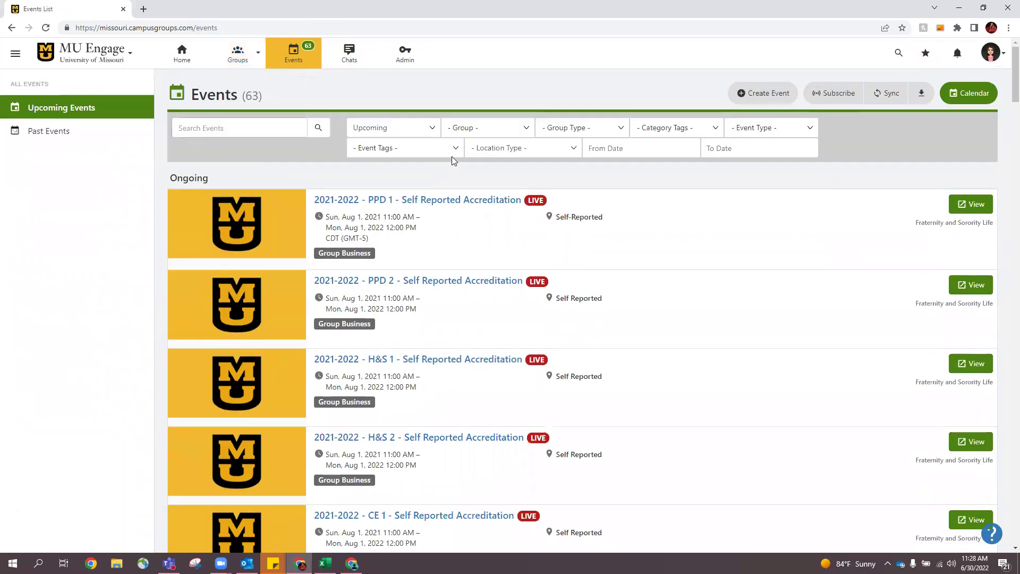
pyautogui.click(458, 129)
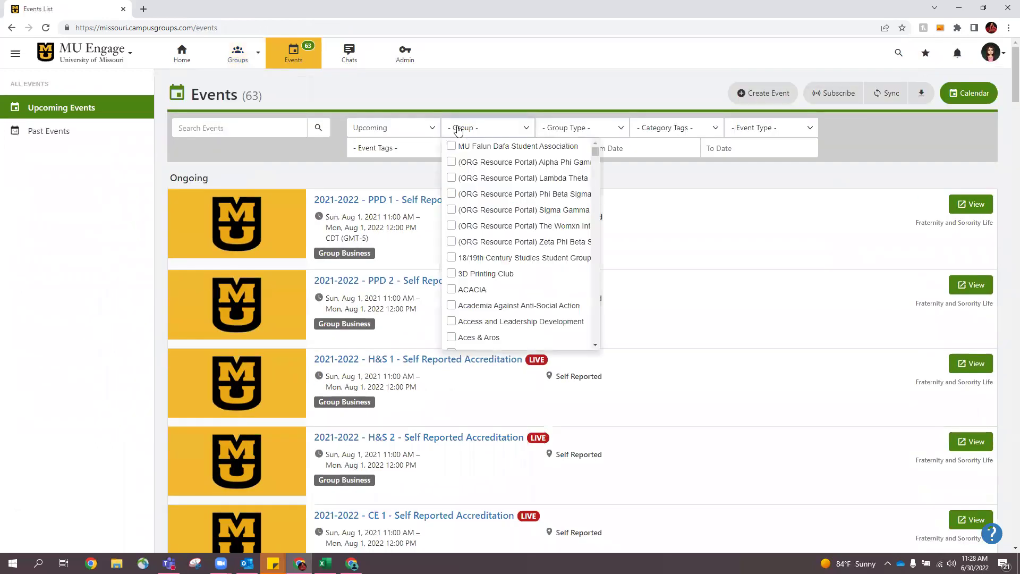
pyautogui.click(665, 171)
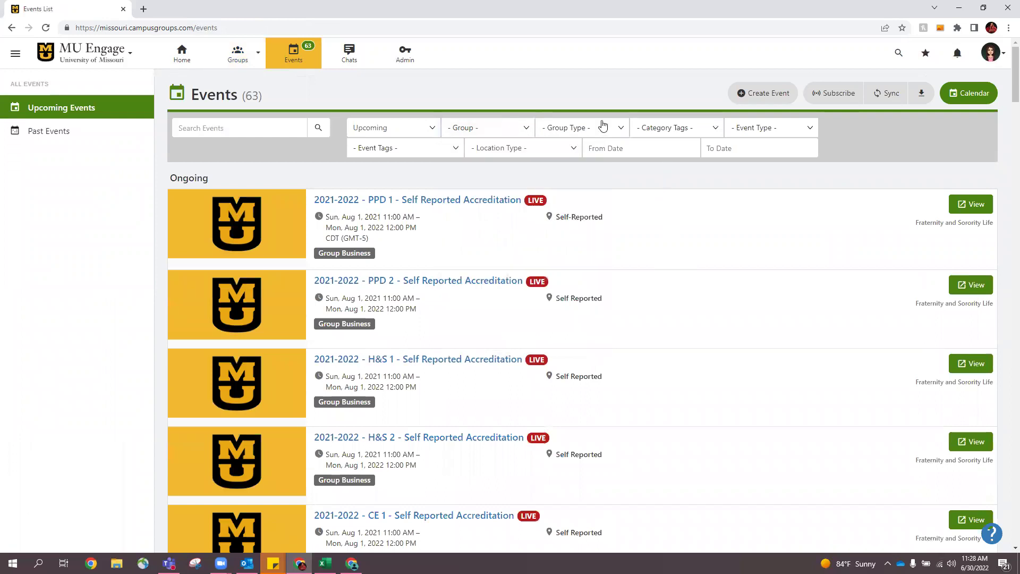
# Look over the Category Tags, Event Type, Event Tags and Location Type filters without choosing any.
pyautogui.click(699, 133)
pyautogui.click(763, 129)
pyautogui.scroll(-2, 778, 224)
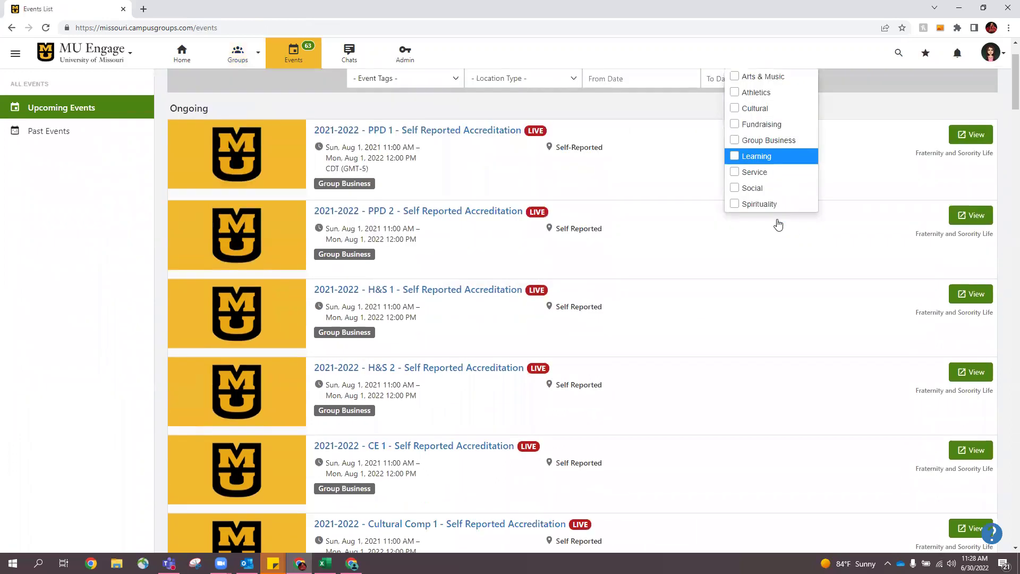
pyautogui.scroll(2, 778, 224)
pyautogui.click(393, 147)
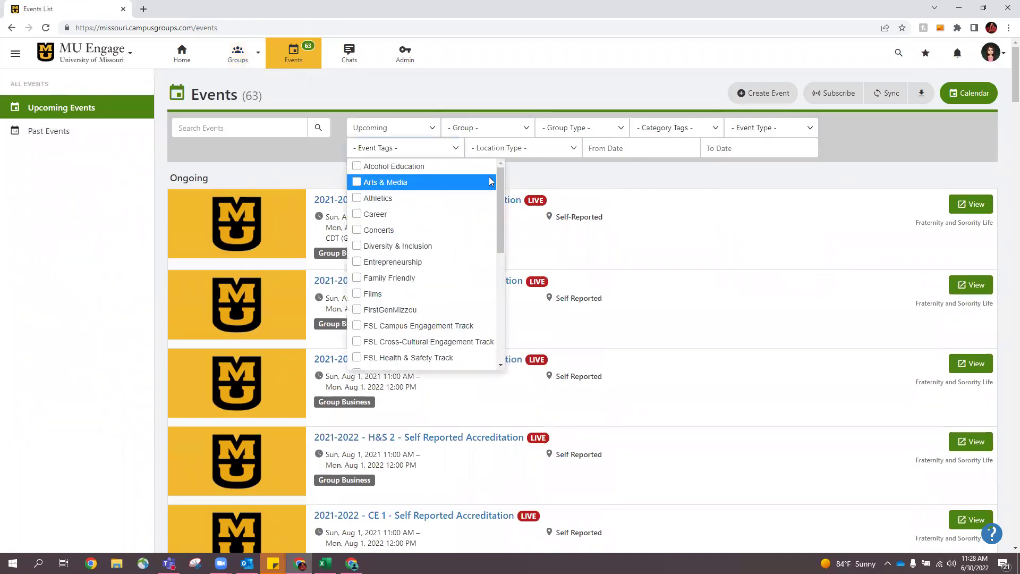
pyautogui.moveTo(499, 185); pyautogui.dragTo(510, 305)
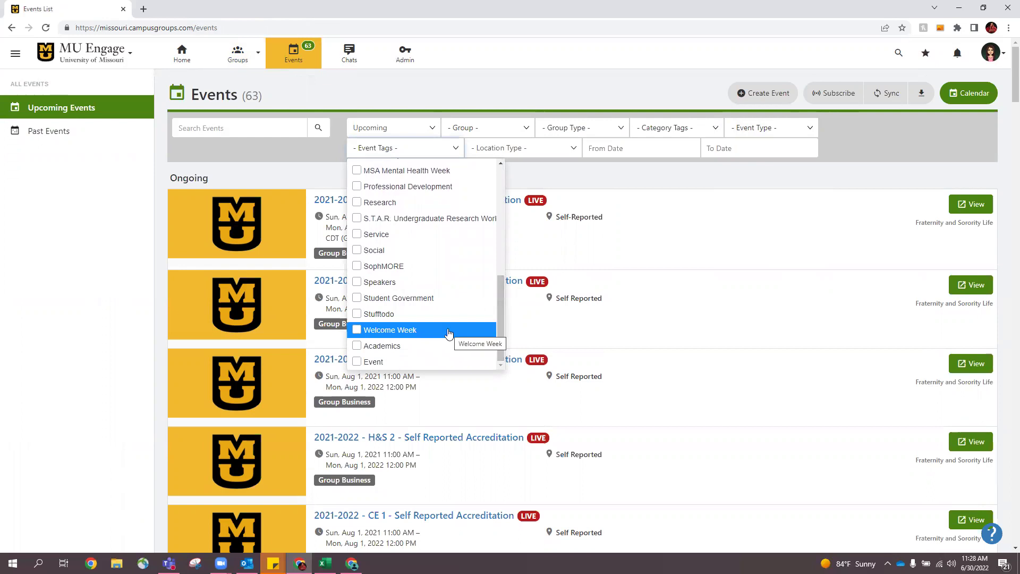
pyautogui.scroll(3, 449, 333)
pyautogui.scroll(2, 449, 333)
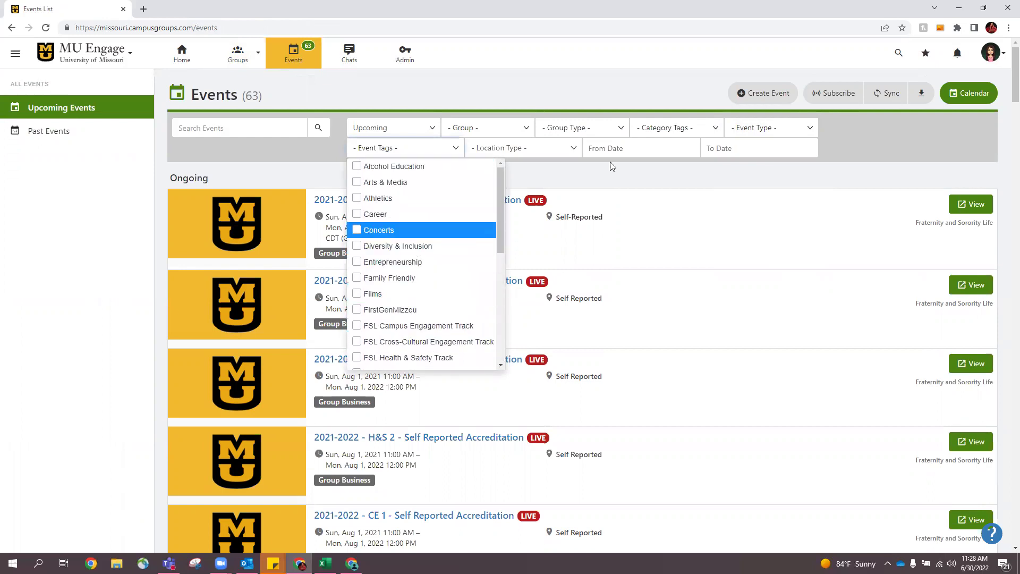
pyautogui.click(542, 150)
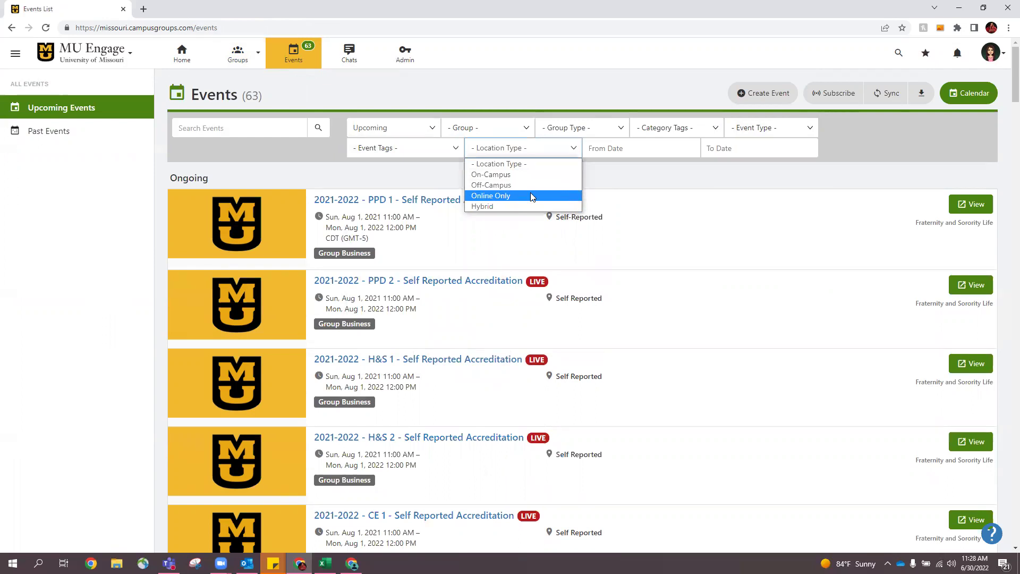
pyautogui.click(643, 173)
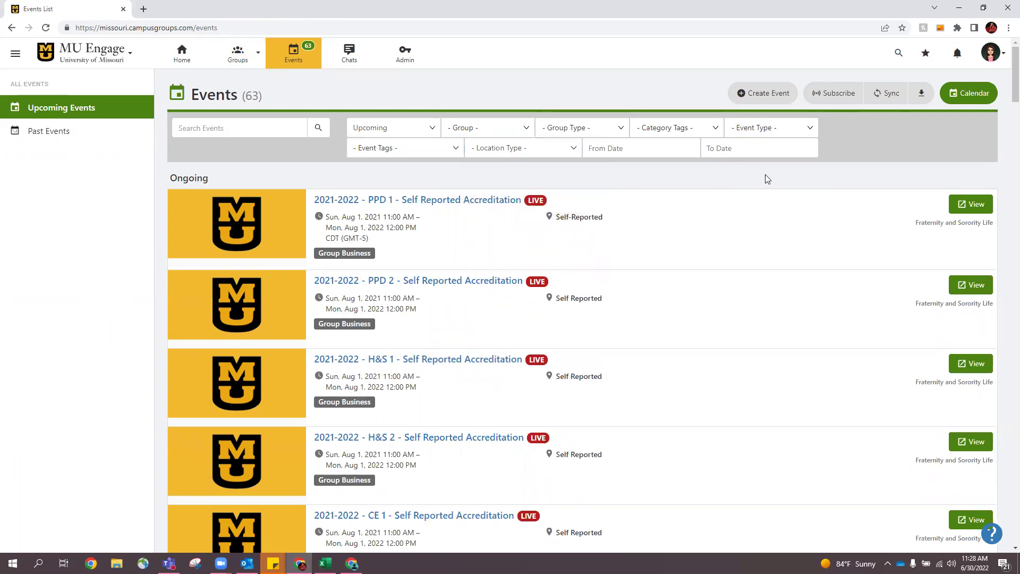
pyautogui.scroll(-3, 786, 277)
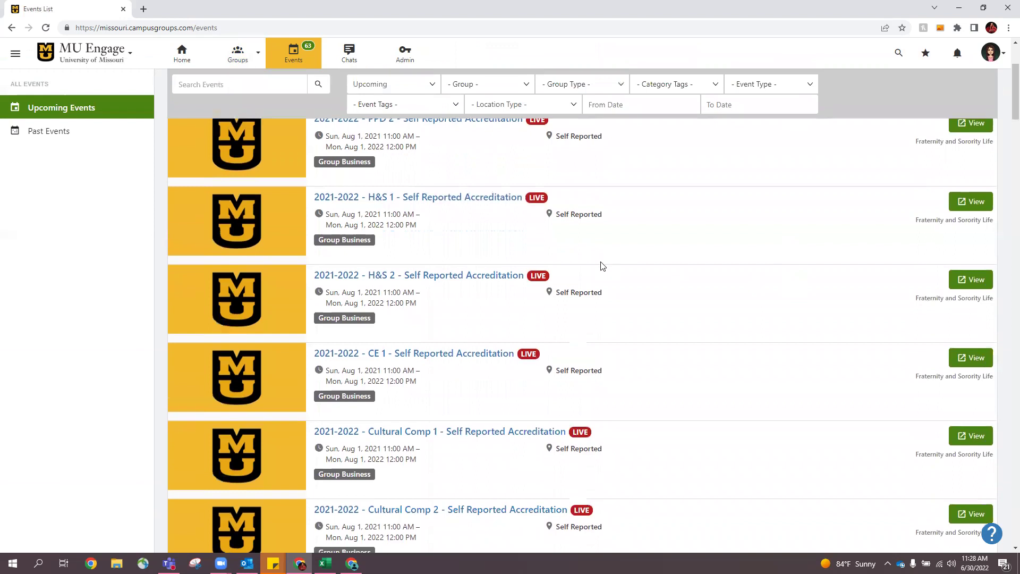
pyautogui.scroll(-3, 602, 265)
pyautogui.scroll(4, 578, 260)
# Search events for 'test' and open the Welcome Test Event page (Jun 30, 5–6 PM, Jesse Hall).
pyautogui.click(266, 84)
pyautogui.write('te')
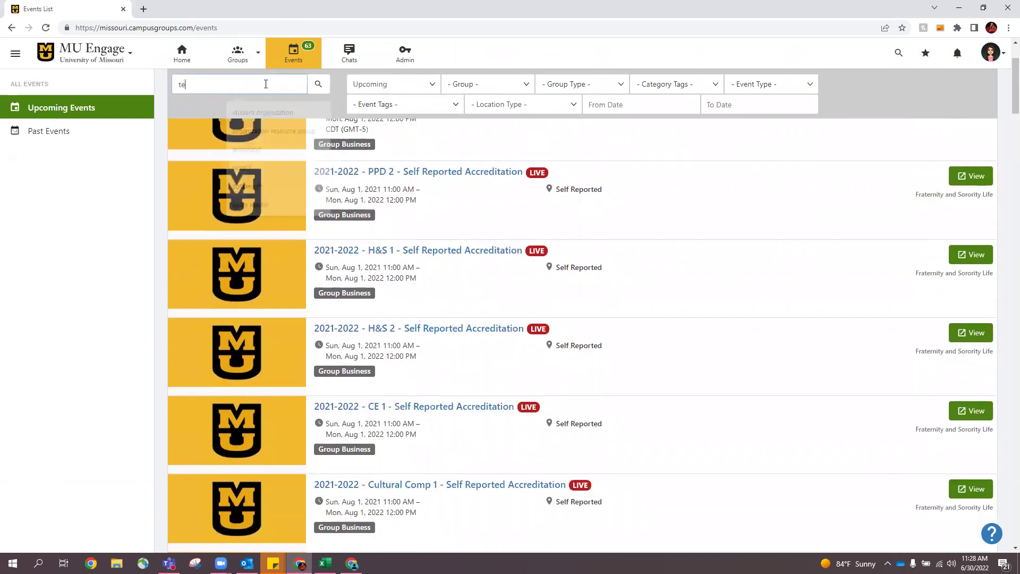
pyautogui.write('st')
pyautogui.press('Return')
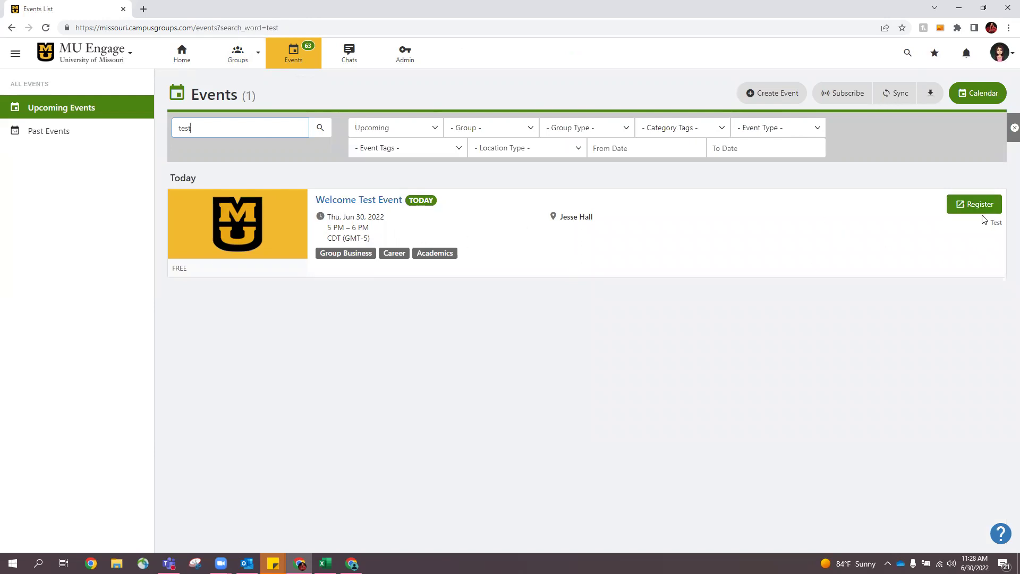
pyautogui.click(336, 203)
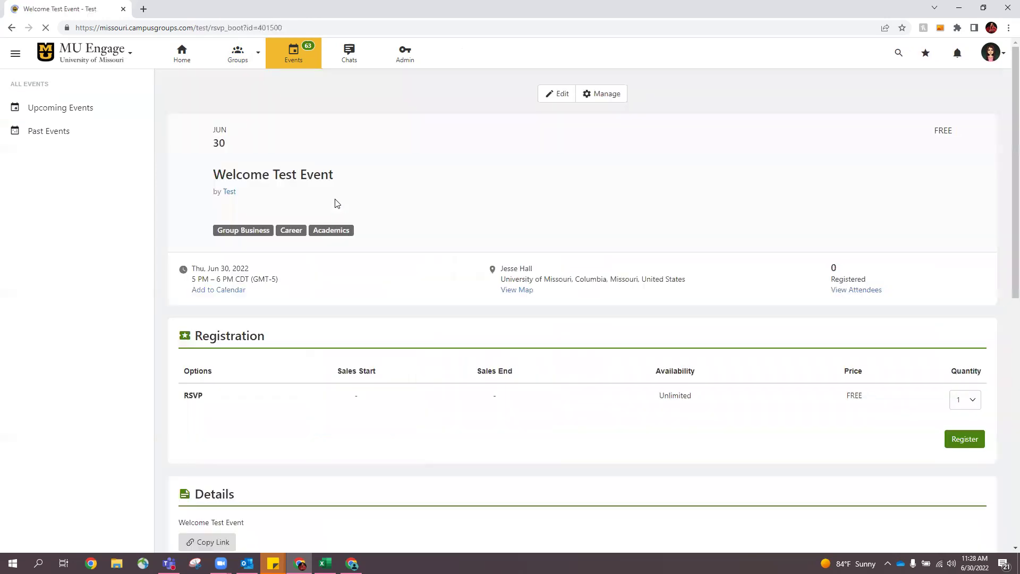
pyautogui.scroll(-1, 446, 333)
pyautogui.scroll(-3, 454, 331)
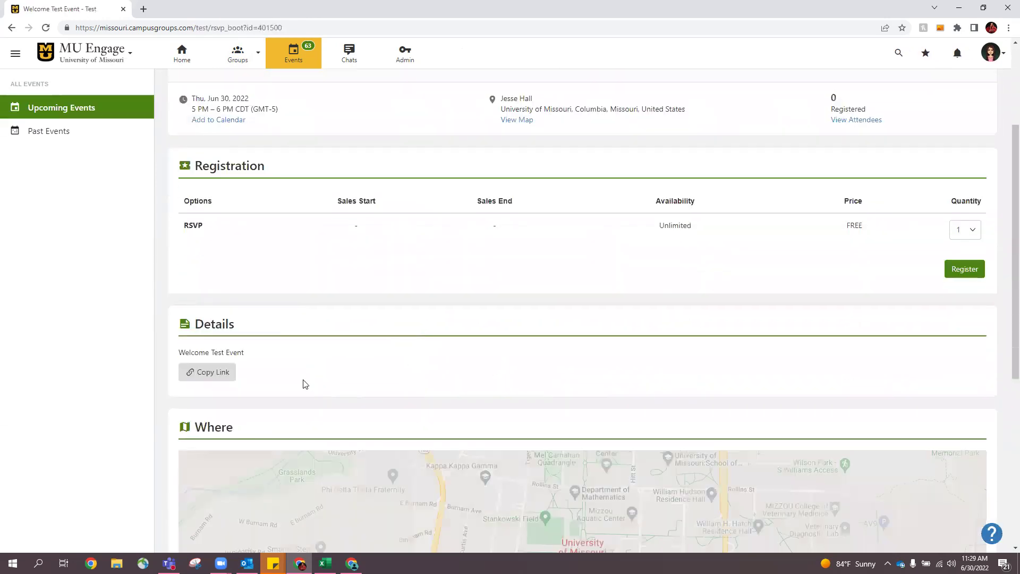
pyautogui.scroll(-4, 317, 260)
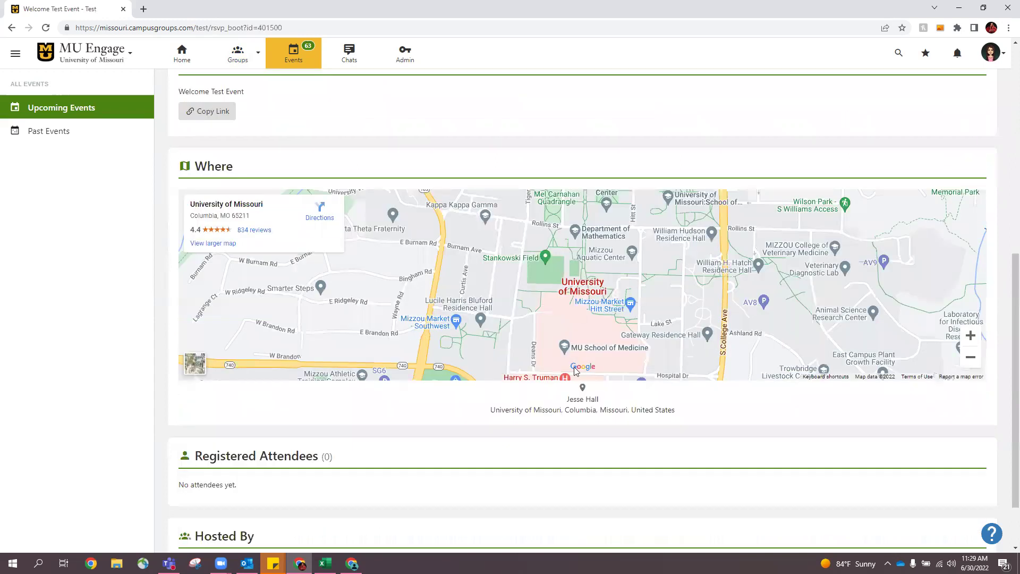
pyautogui.scroll(-2, 574, 366)
pyautogui.scroll(3, 575, 383)
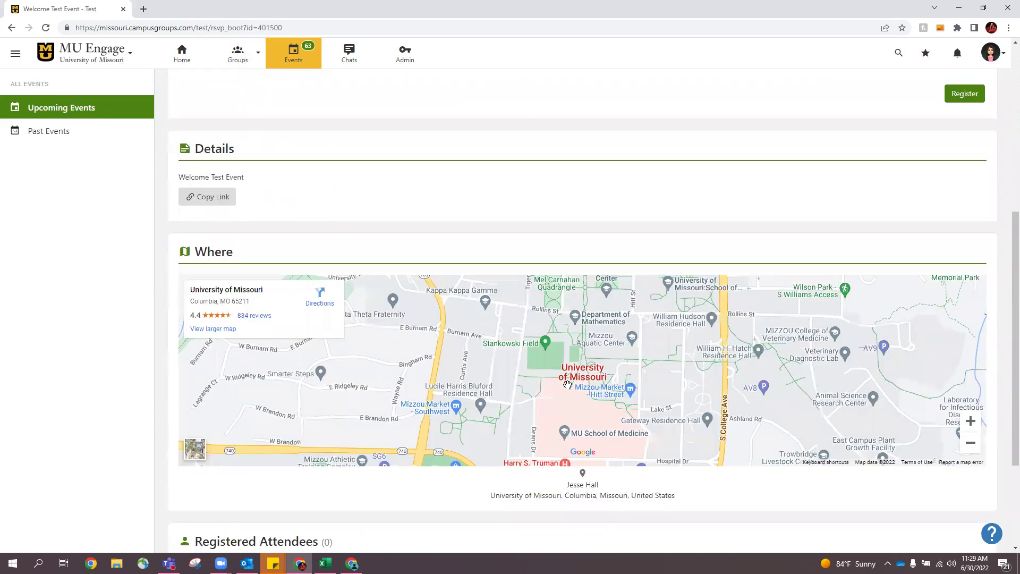
pyautogui.scroll(6, 568, 385)
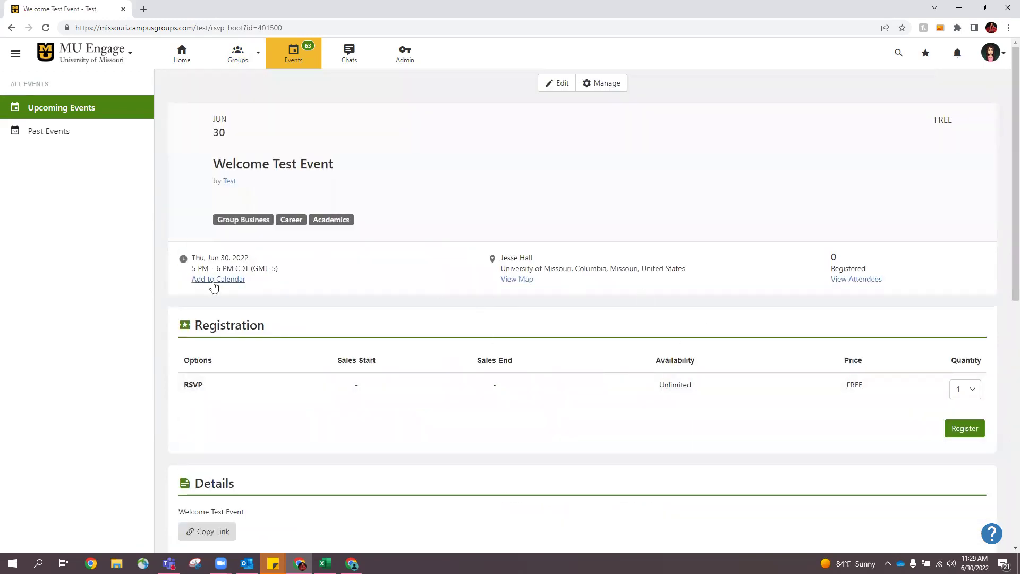
# Register for the Welcome Test Event and view its registration details showing RSVP Registered.
pyautogui.click(962, 432)
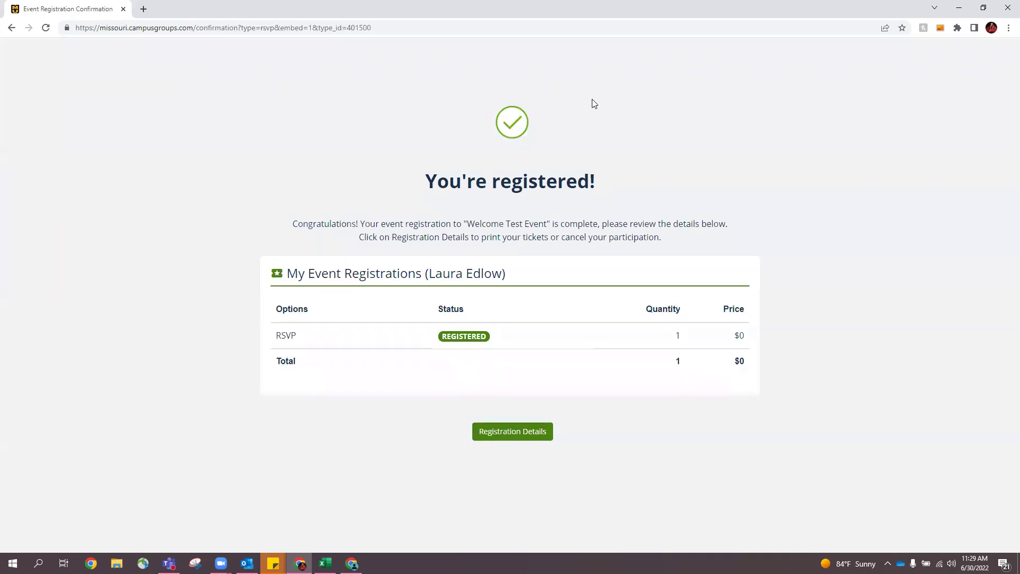
pyautogui.click(498, 433)
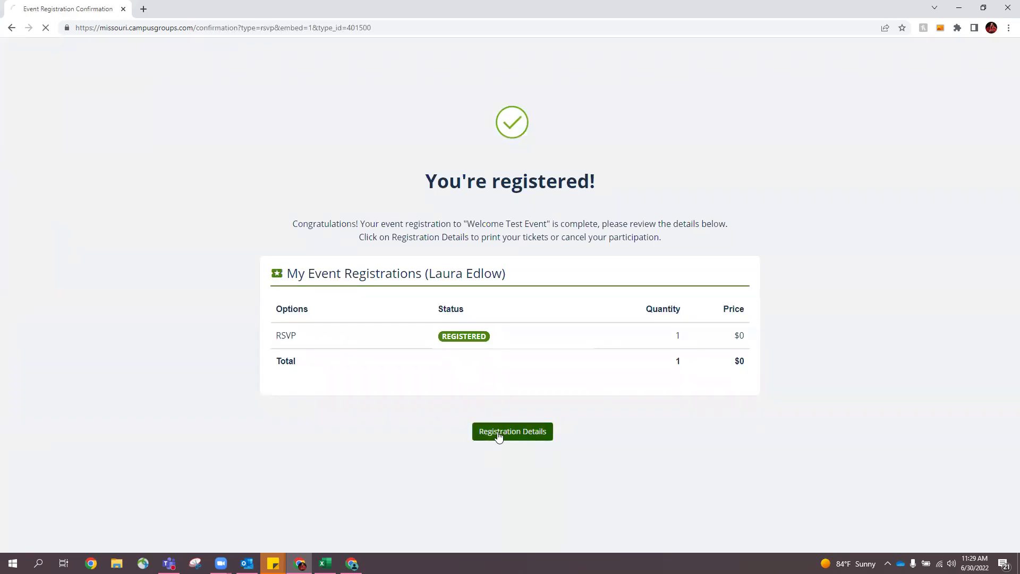
pyautogui.scroll(-3, 659, 433)
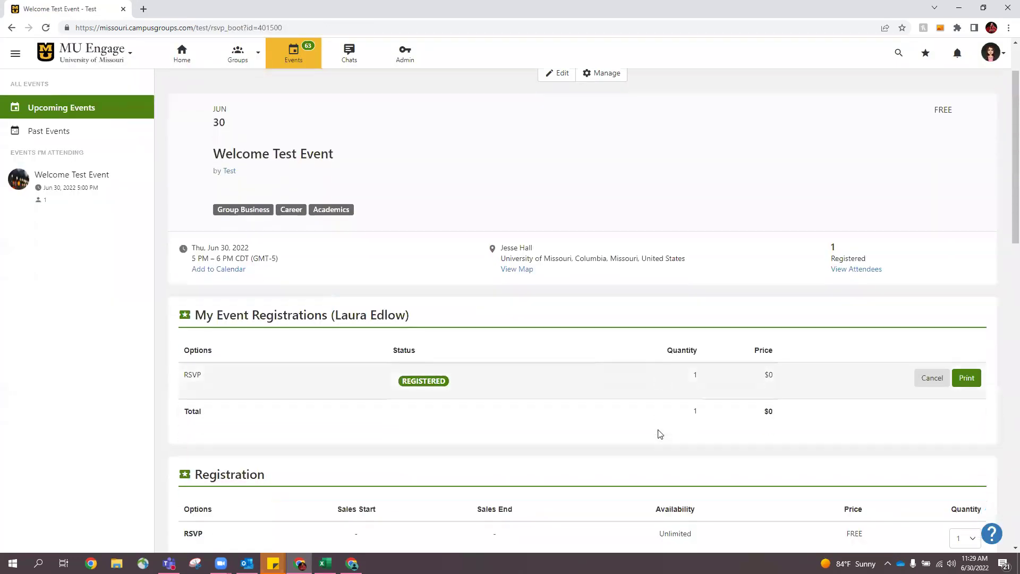
pyautogui.scroll(-5, 658, 433)
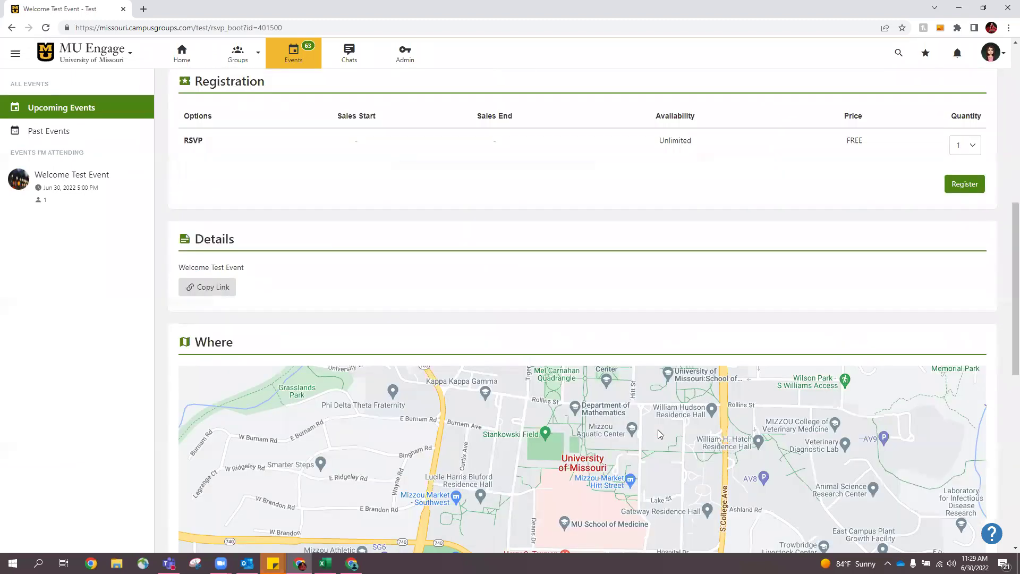
pyautogui.scroll(9, 658, 435)
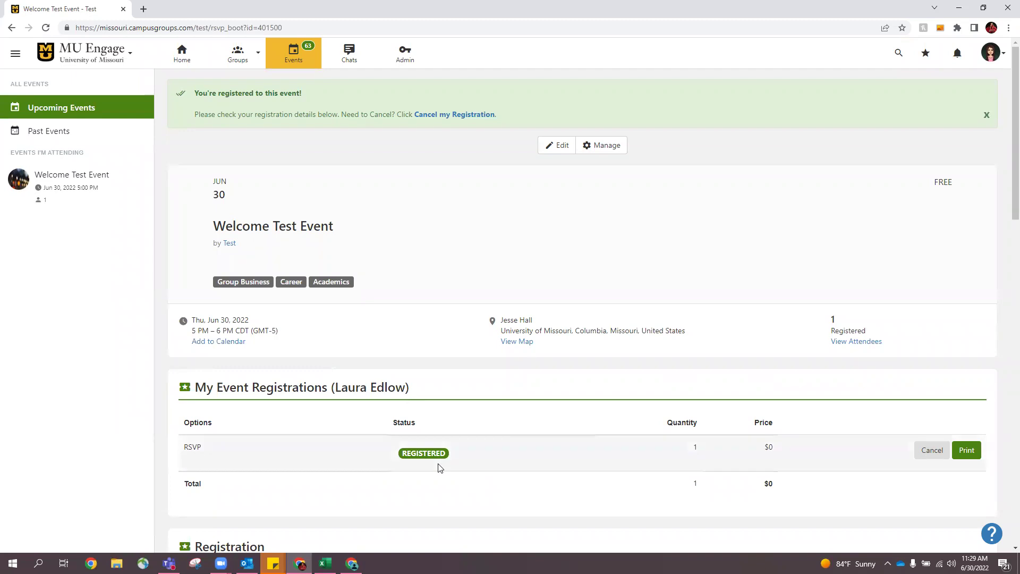
# Return to the home page and read the Welcome Test Event registration notification.
pyautogui.click(182, 56)
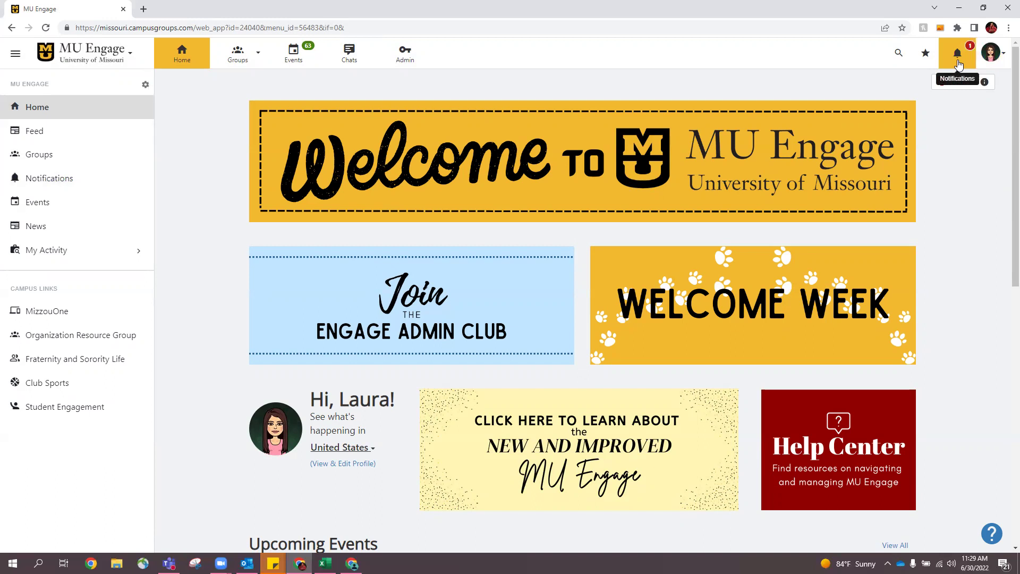
pyautogui.click(959, 65)
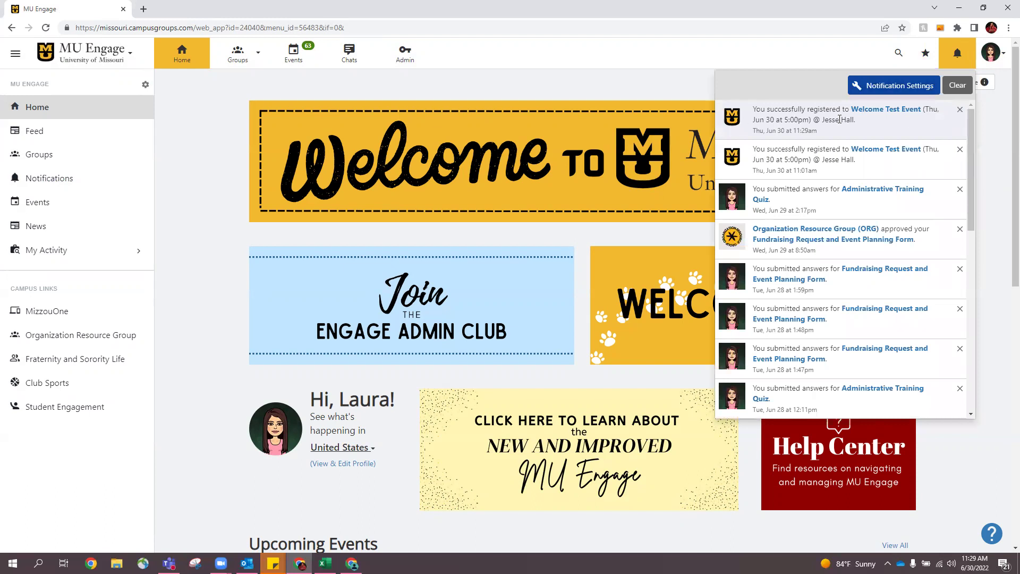
pyautogui.click(655, 89)
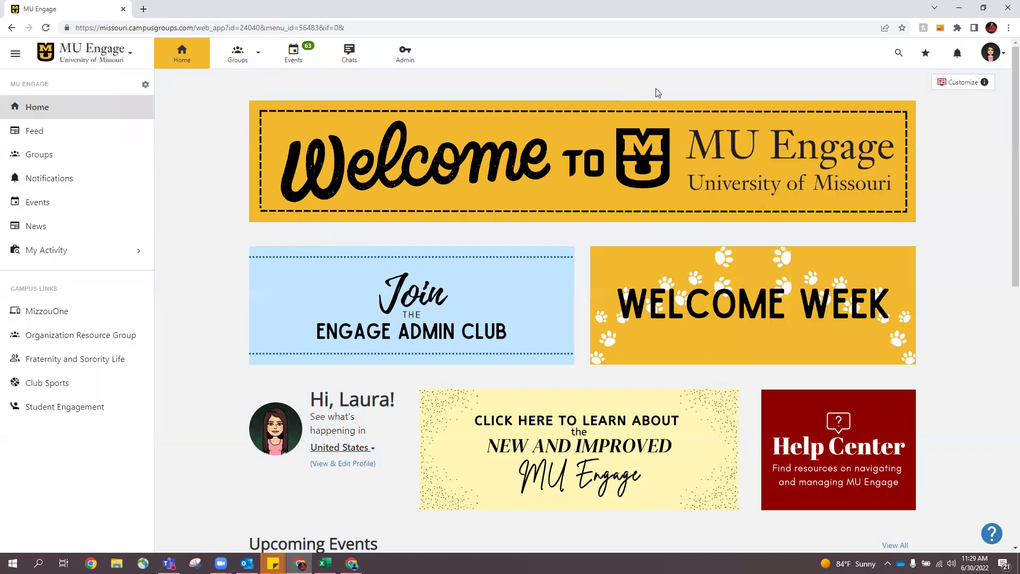
# Visit News, then My Groups (four memberships), then My Events listing the Welcome Test Event.
pyautogui.click(65, 232)
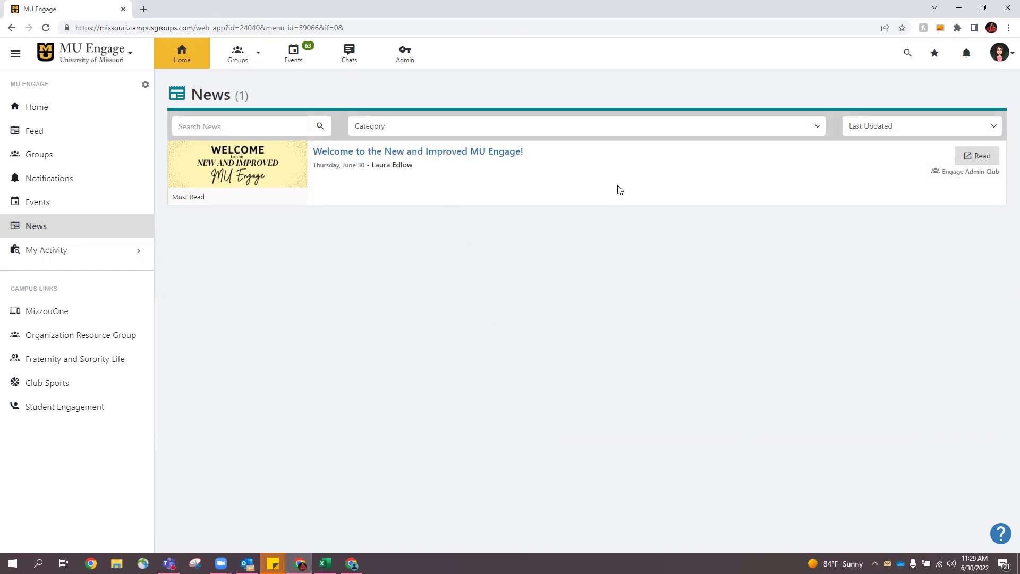
pyautogui.click(111, 259)
pyautogui.scroll(-2, 104, 256)
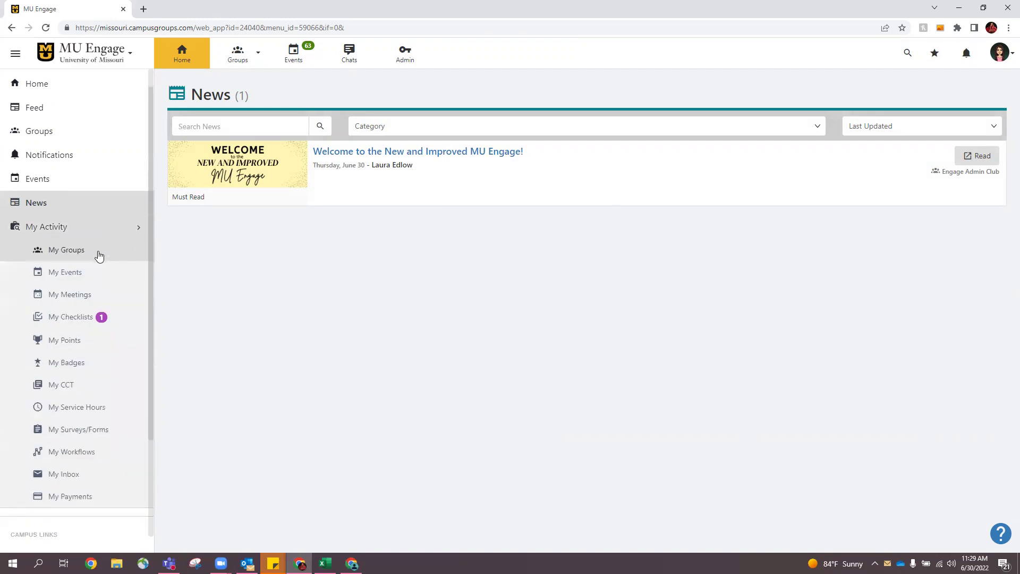
pyautogui.click(90, 229)
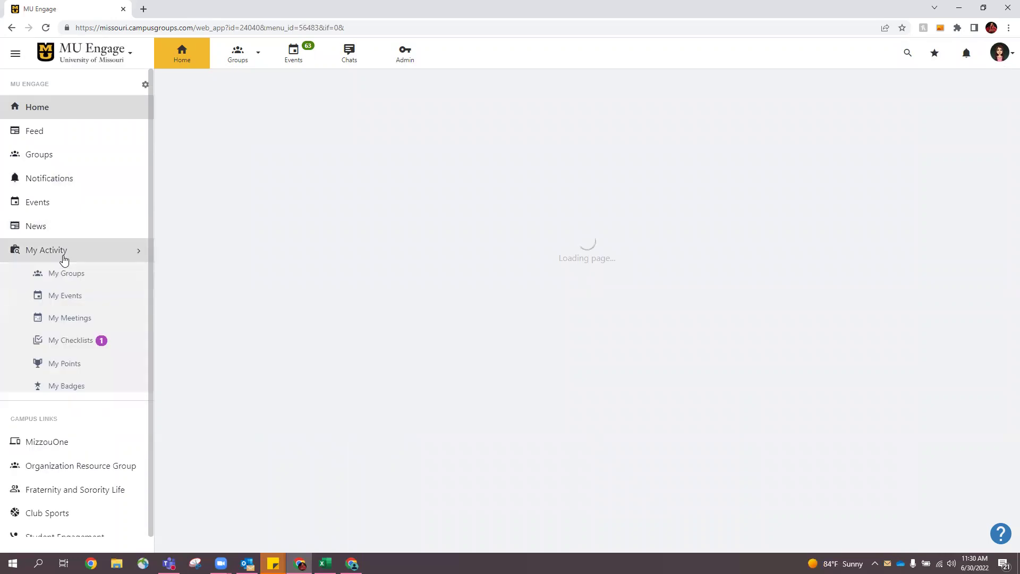
pyautogui.click(105, 298)
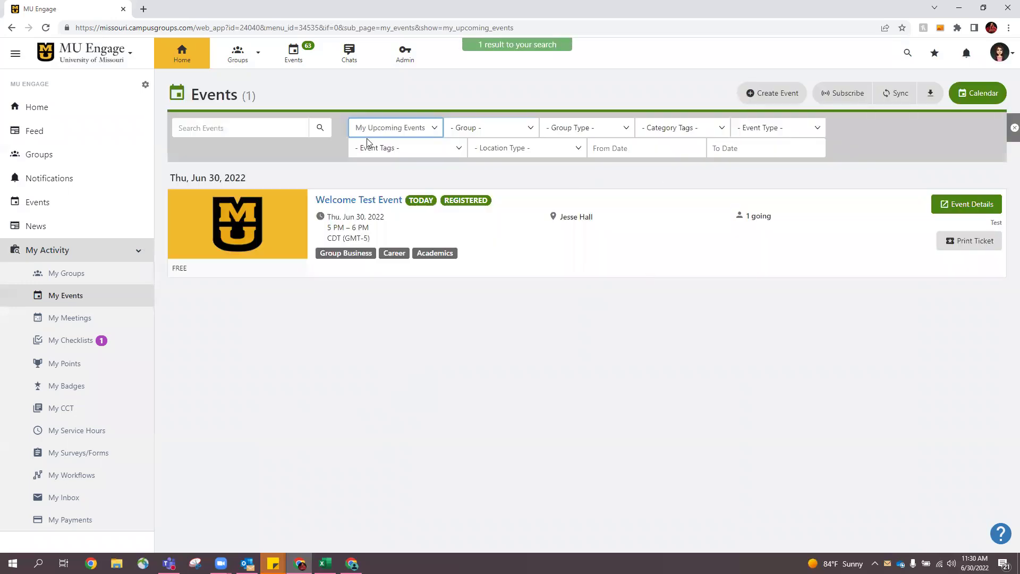
pyautogui.scroll(-1, 87, 324)
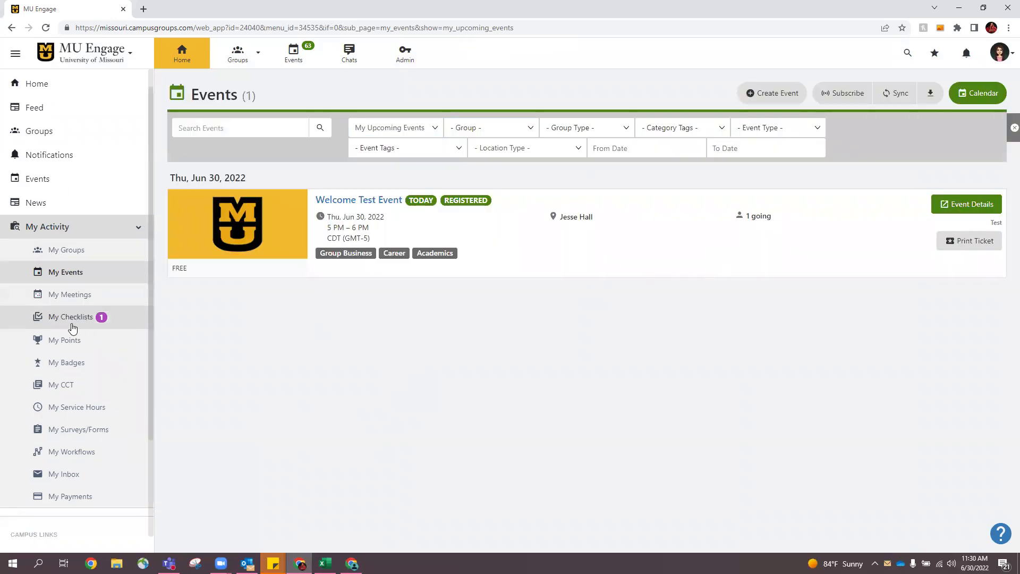
# Open My CCT and scroll through the groups, roles and the 26-hour Test event.
pyautogui.click(107, 393)
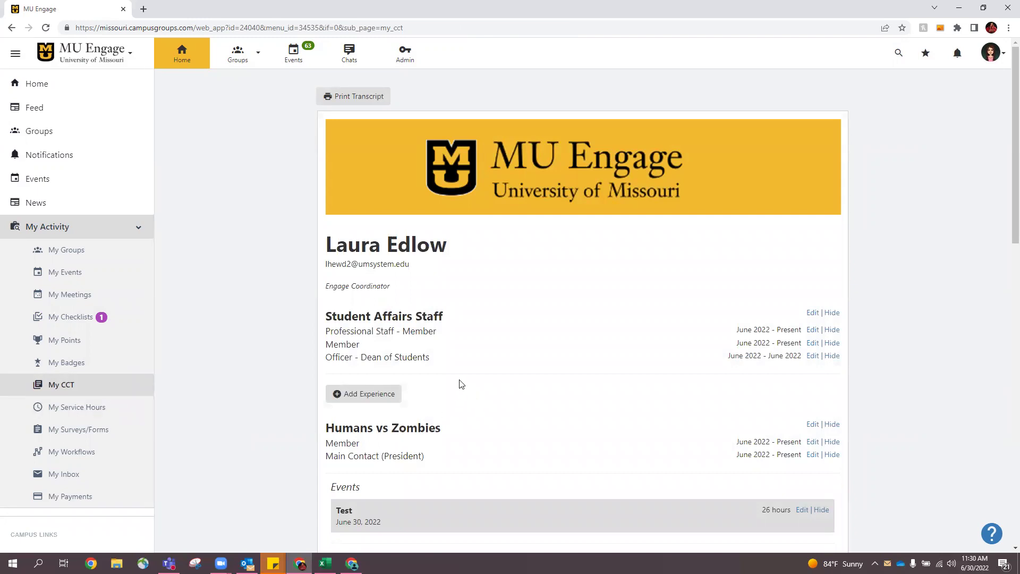
pyautogui.scroll(-1, 627, 359)
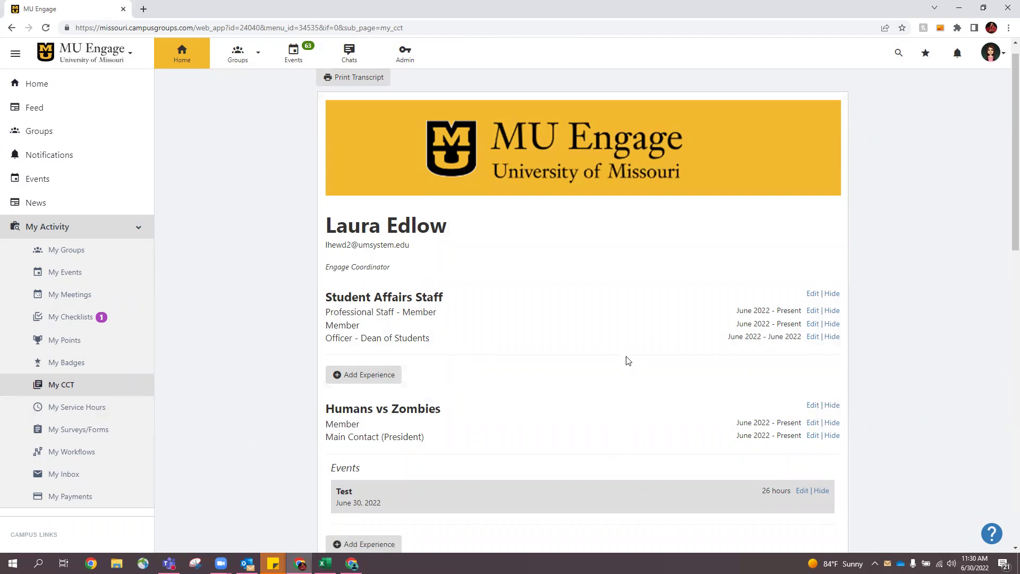
pyautogui.scroll(1, 372, 143)
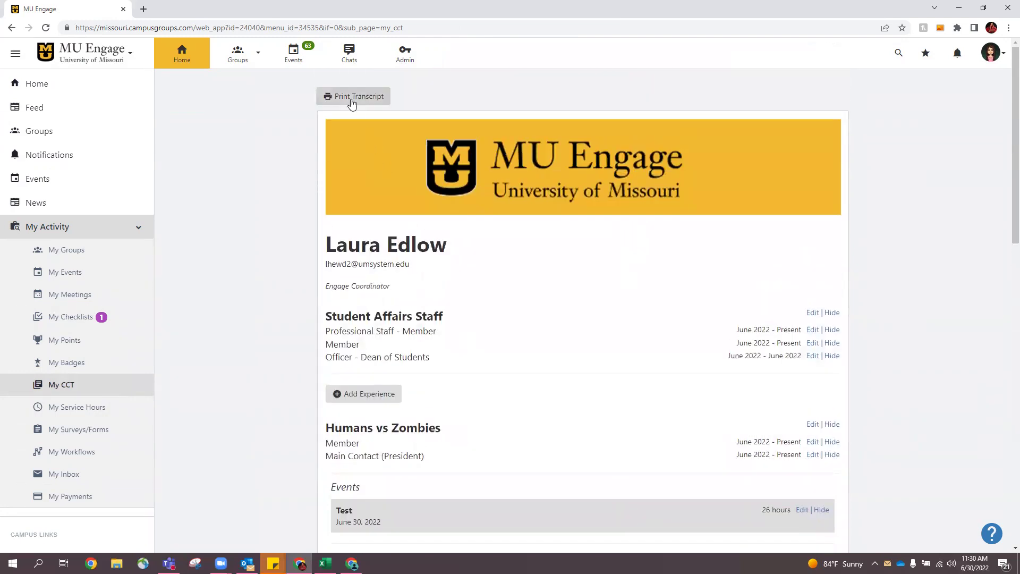
pyautogui.scroll(-2, 701, 332)
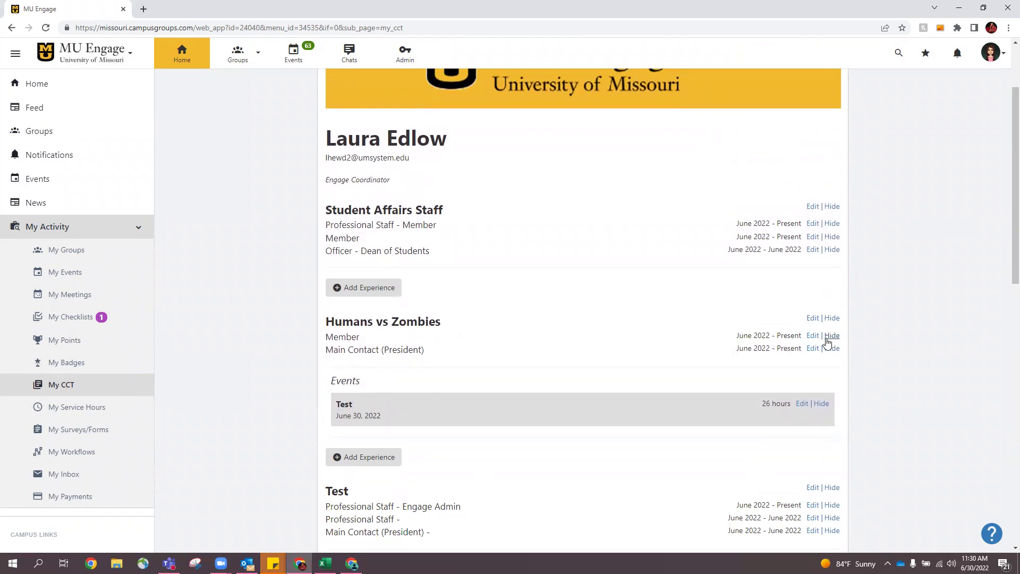
# Keep the Humans vs Zombies transcript item at ordering 1 and save it.
pyautogui.click(813, 317)
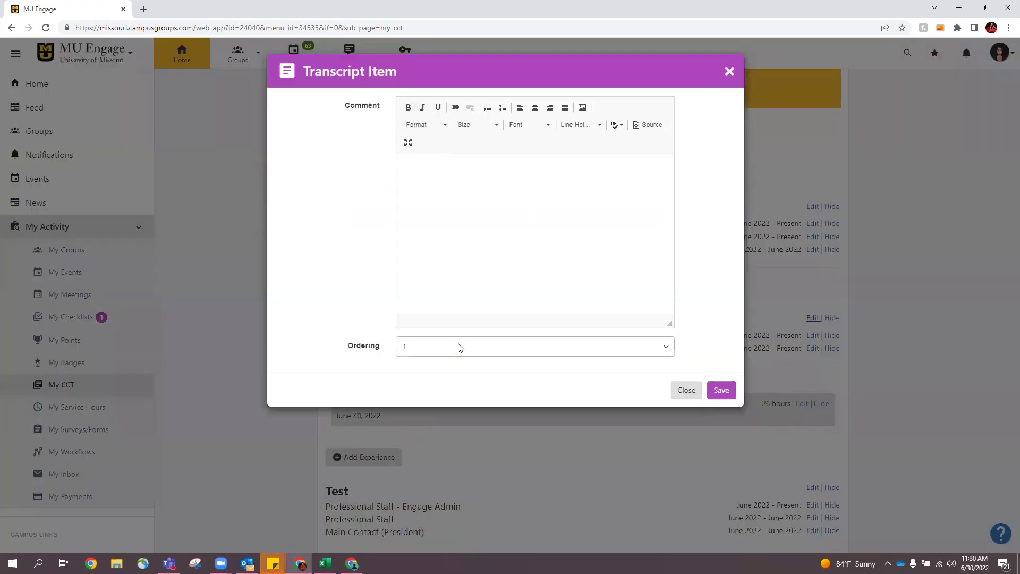
pyautogui.click(455, 352)
pyautogui.click(437, 131)
pyautogui.click(722, 390)
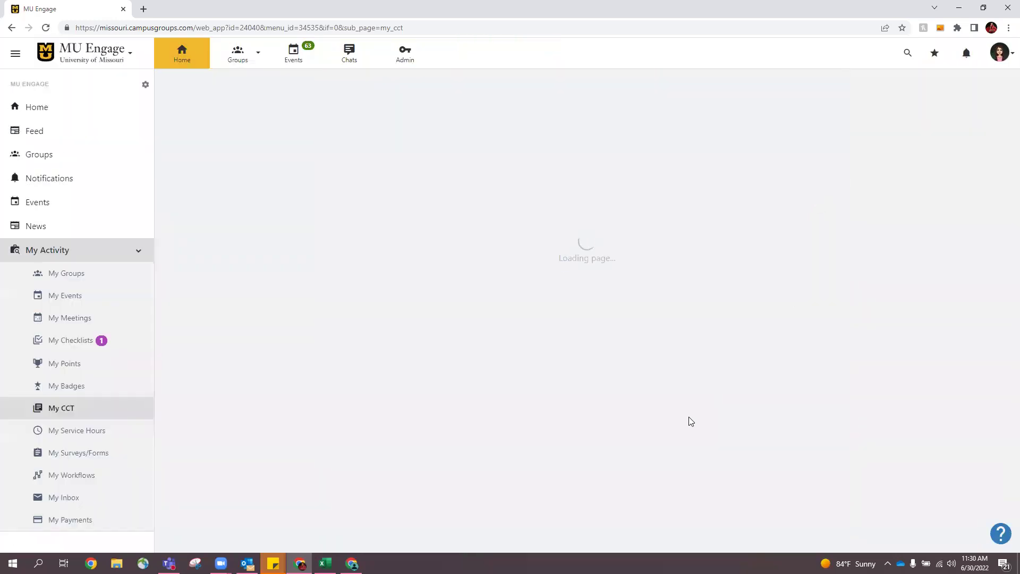
# Change the Student Affairs Staff section's ordering to 2 and save it.
pyautogui.scroll(-2, 690, 421)
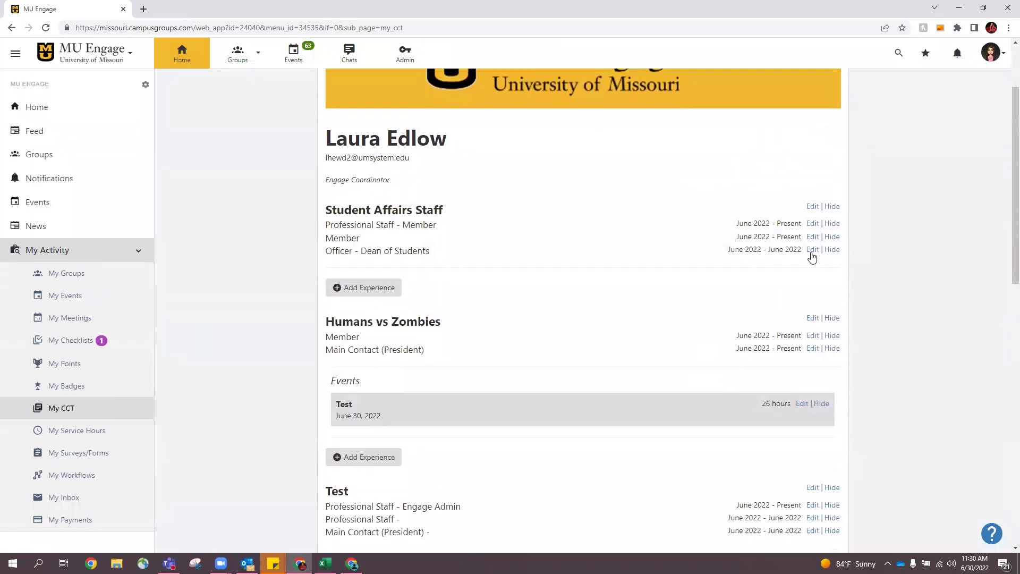
pyautogui.click(812, 206)
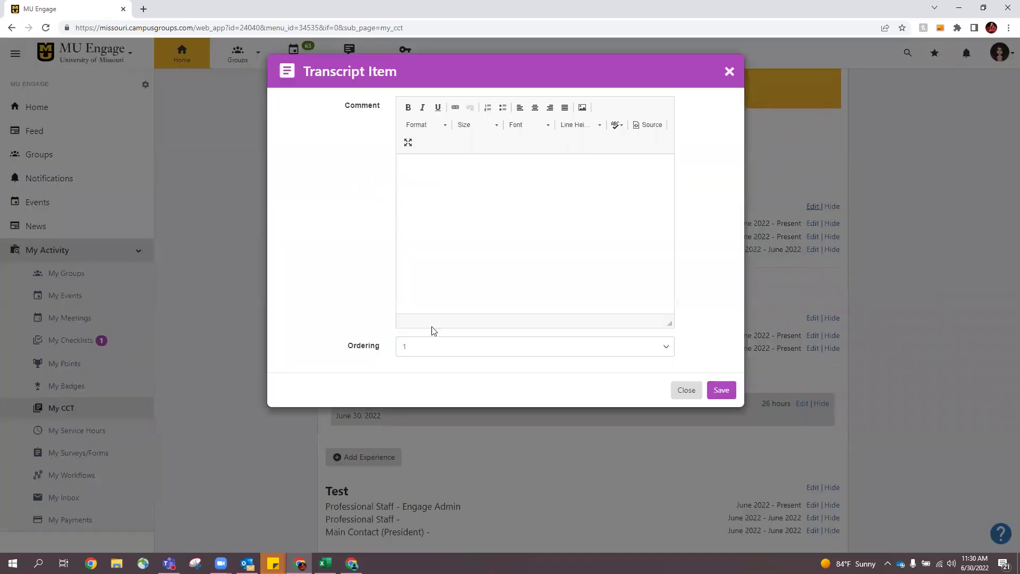
pyautogui.click(435, 348)
pyautogui.click(433, 140)
pyautogui.click(721, 390)
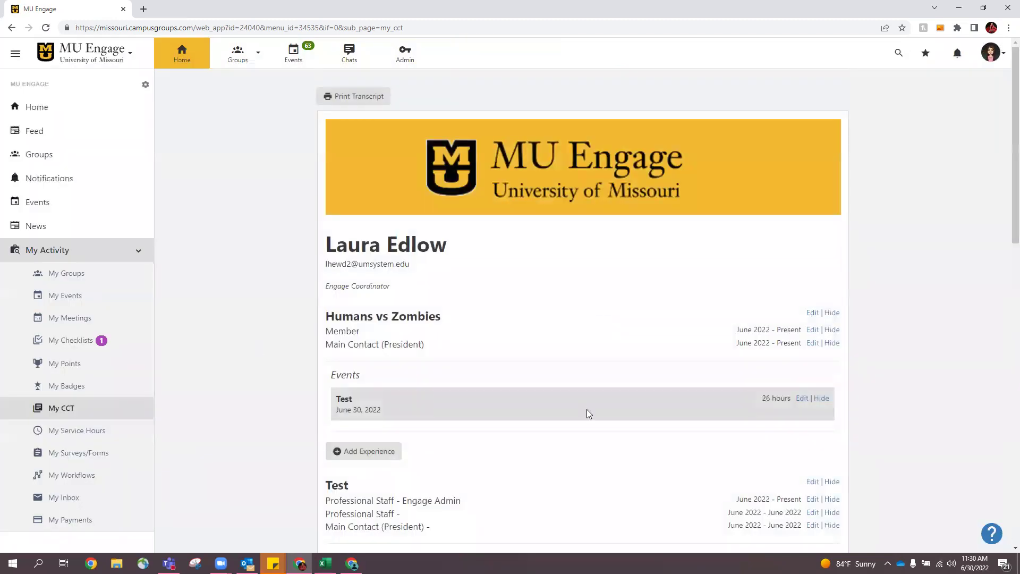
pyautogui.scroll(-2, 586, 411)
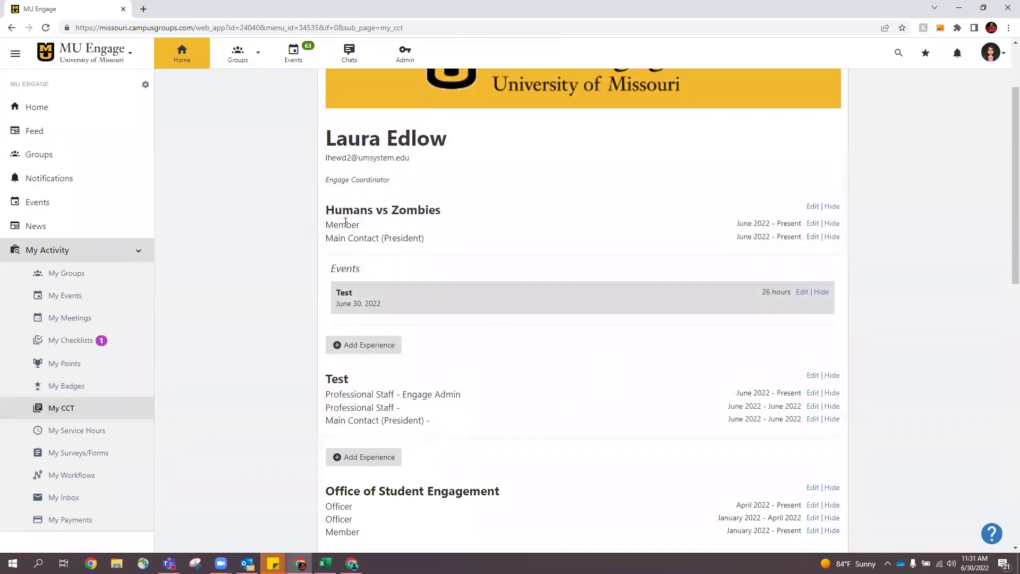
pyautogui.click(832, 224)
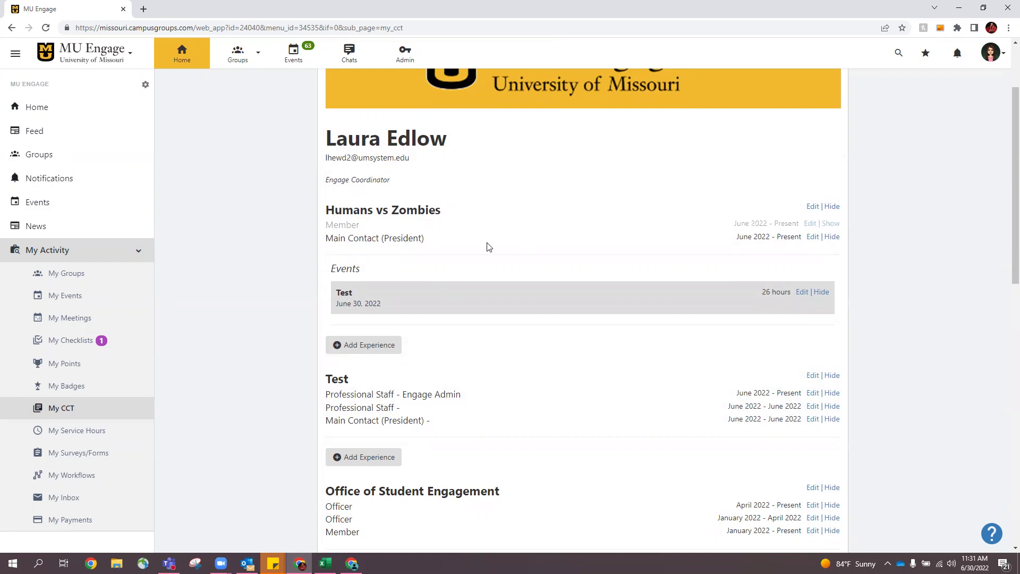
pyautogui.scroll(-1, 488, 247)
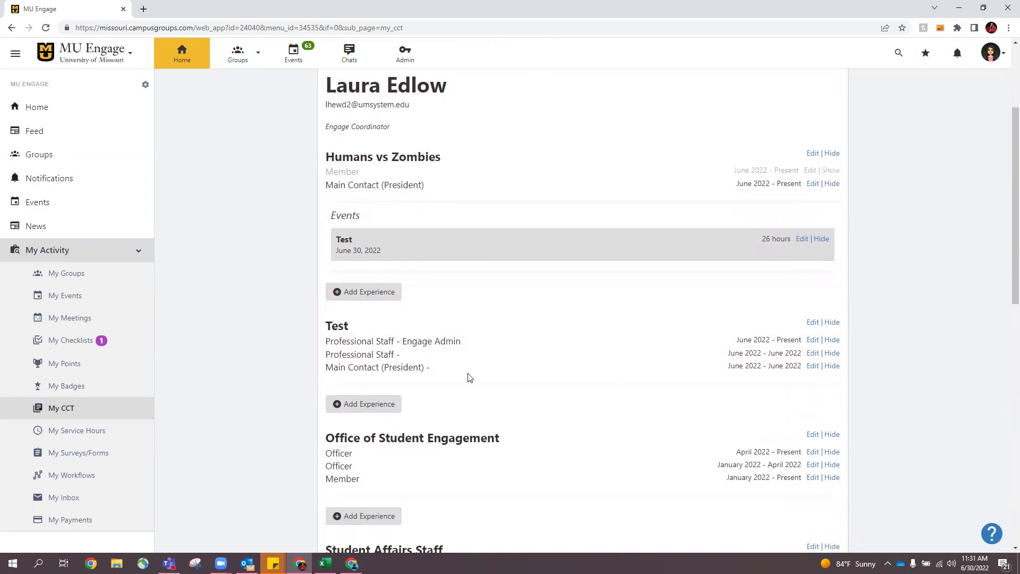
pyautogui.click(830, 354)
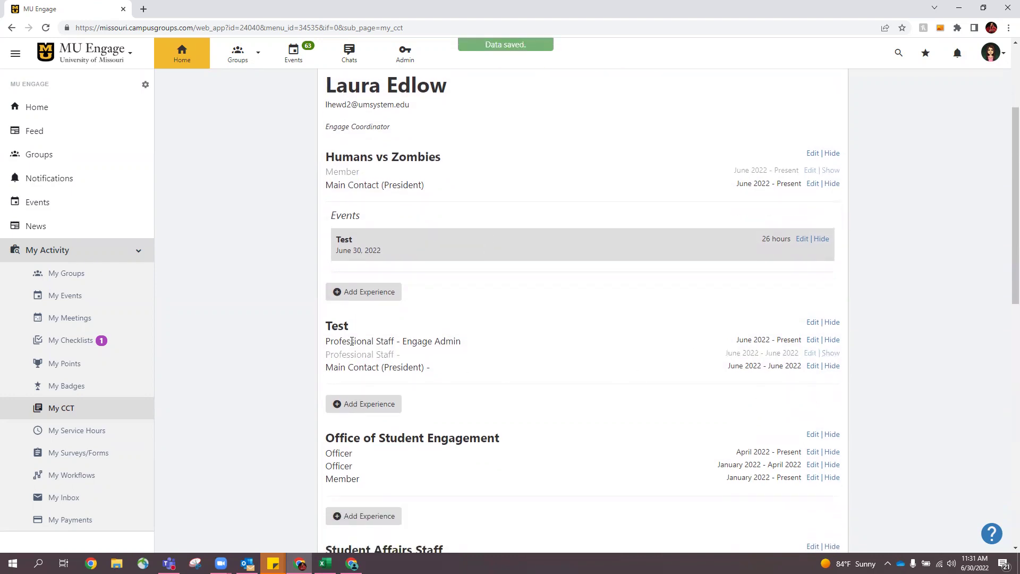
pyautogui.scroll(2, 630, 460)
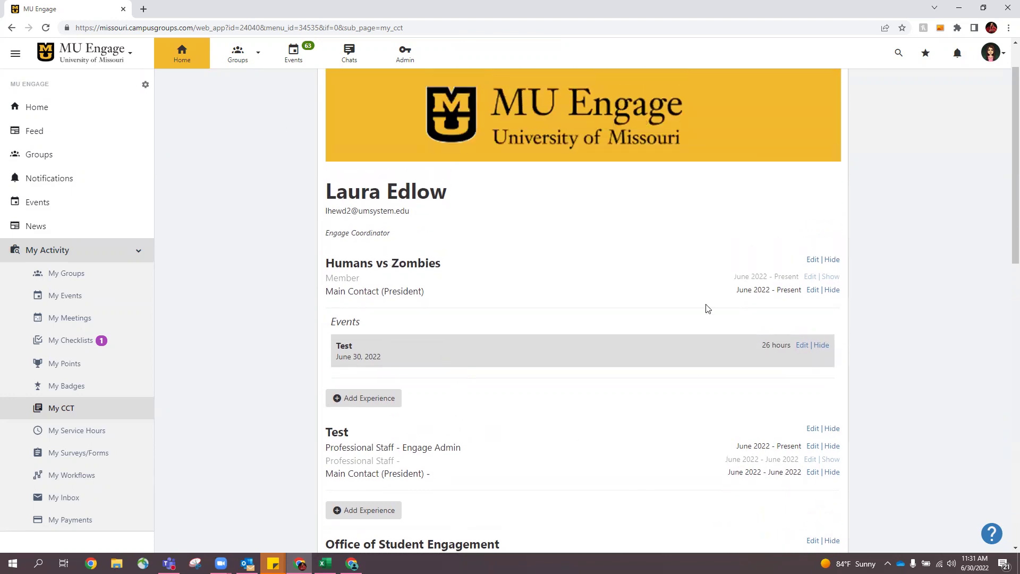
pyautogui.click(831, 277)
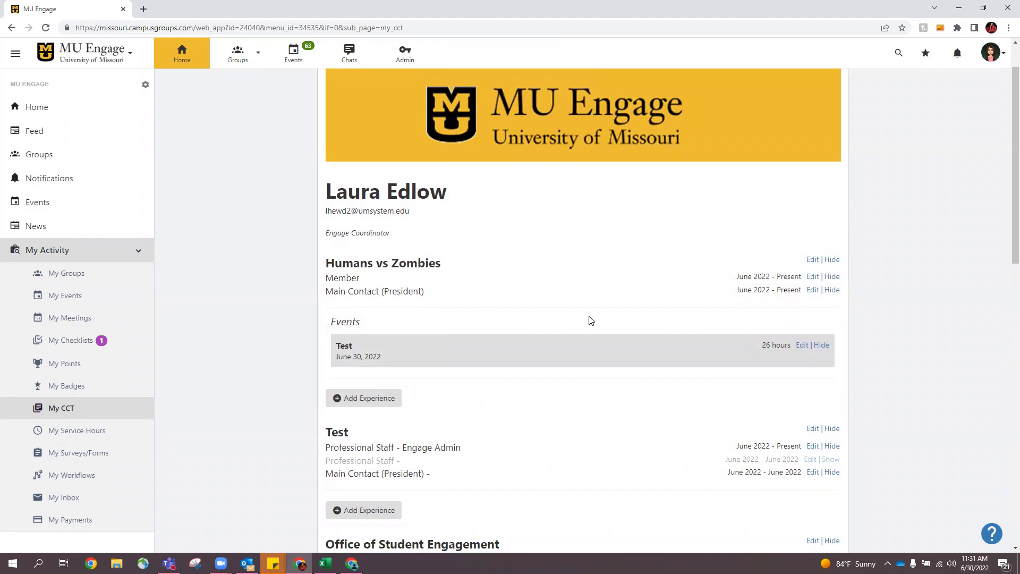
pyautogui.scroll(-1, 588, 320)
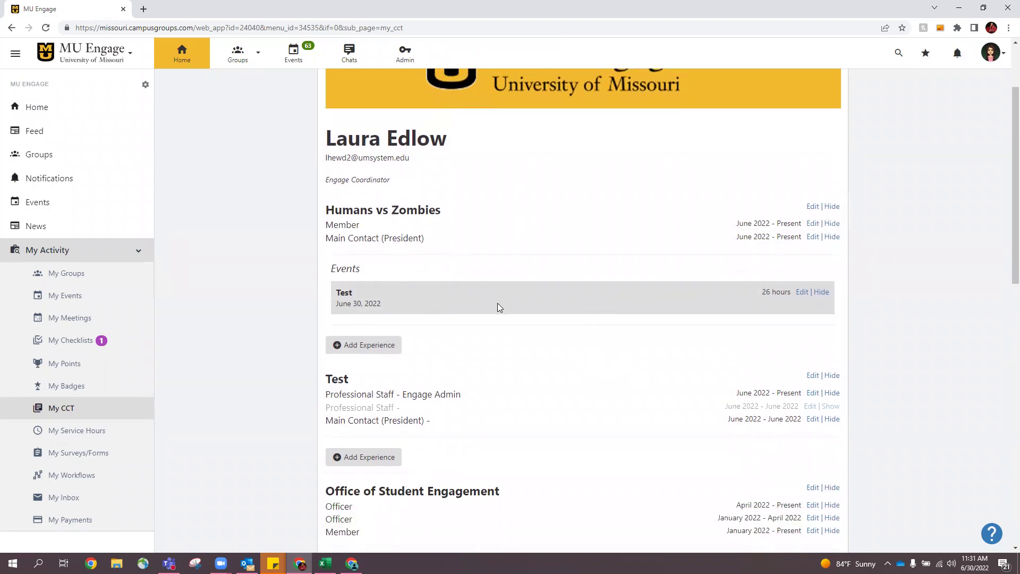
pyautogui.scroll(-6, 499, 307)
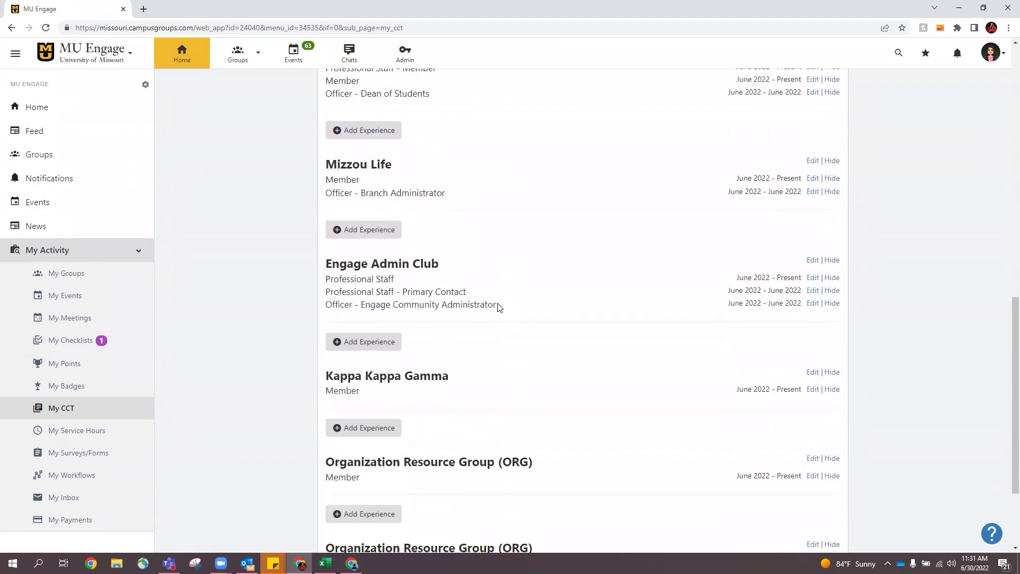
pyautogui.scroll(-3, 498, 307)
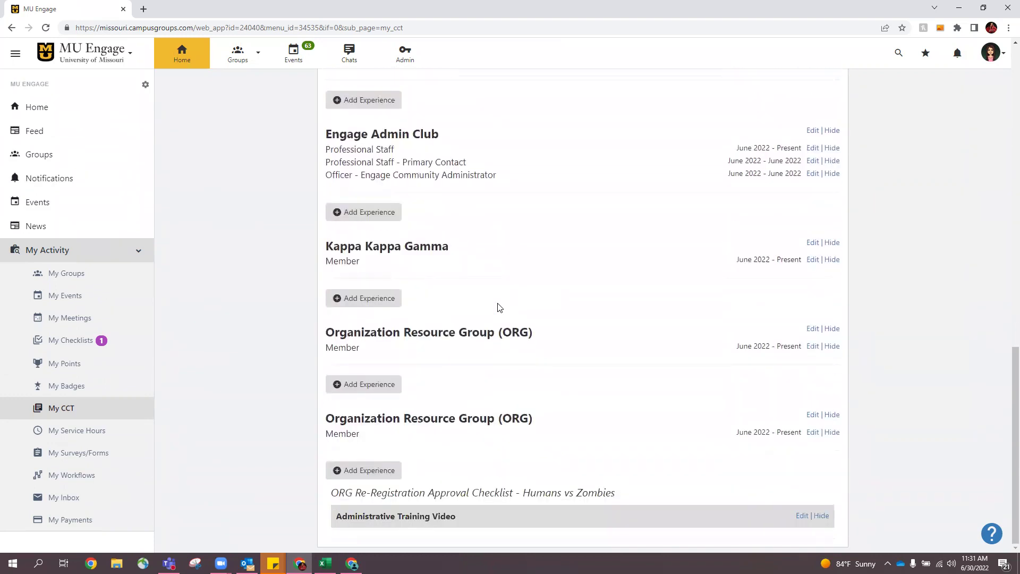
pyautogui.scroll(15, 588, 382)
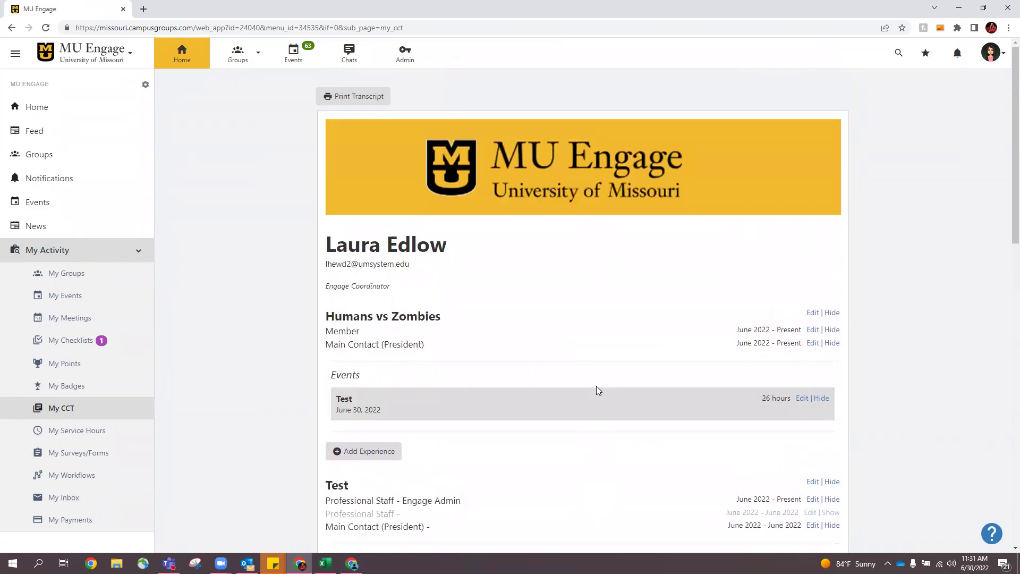
pyautogui.scroll(-3, 81, 382)
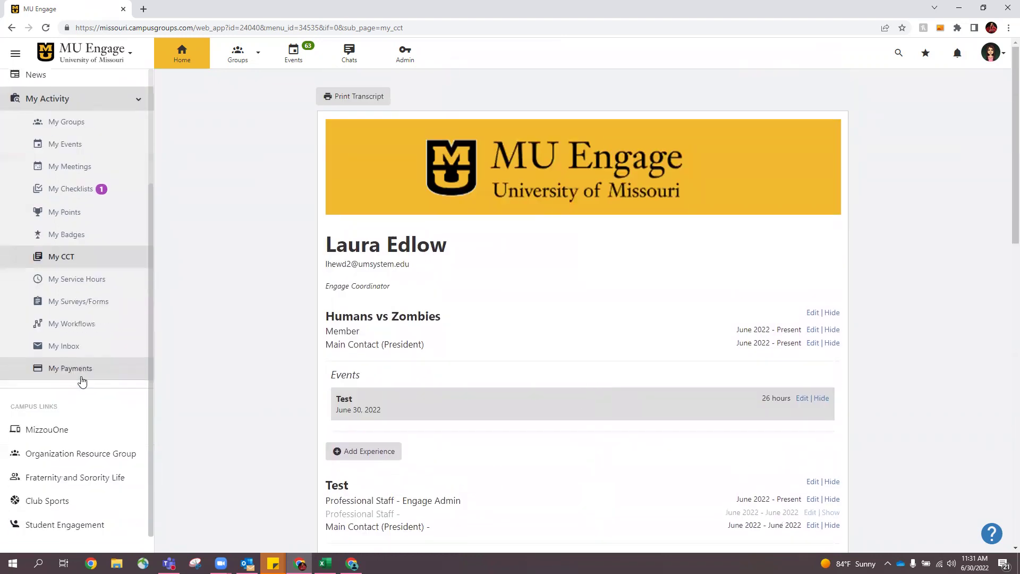
pyautogui.scroll(3, 85, 380)
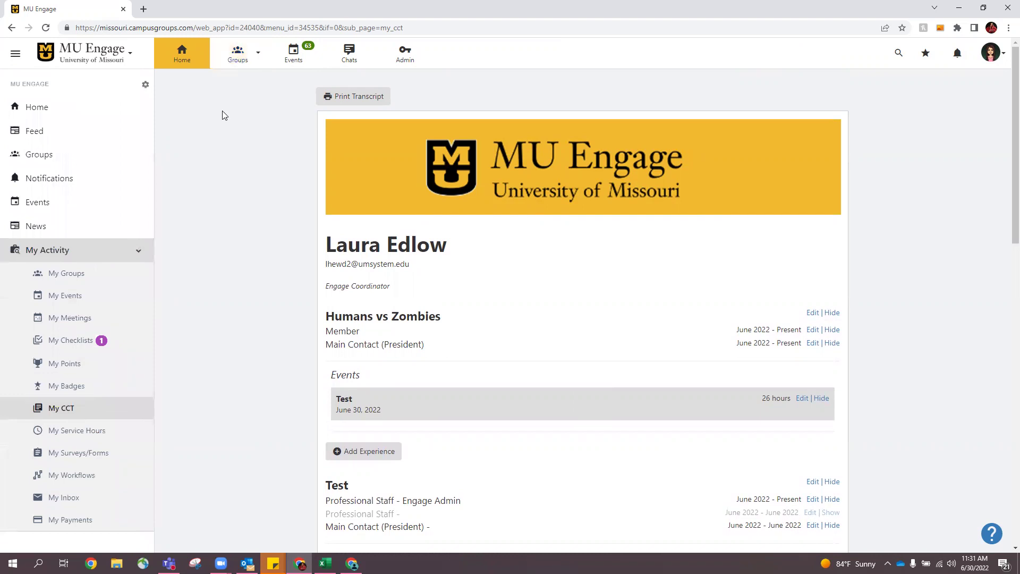
# Choose Notification Settings from the profile avatar menu at top right.
pyautogui.click(992, 53)
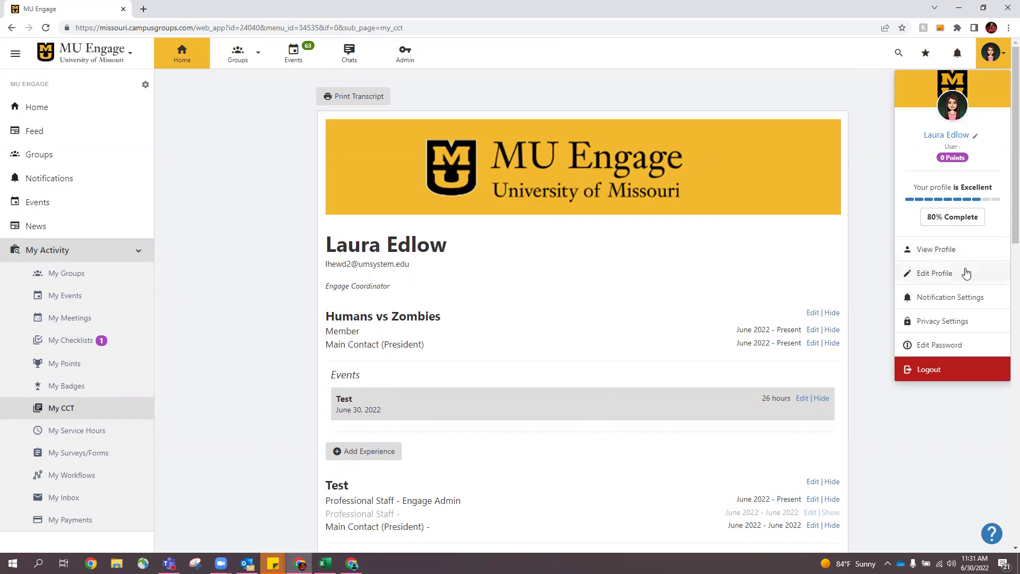
pyautogui.click(962, 299)
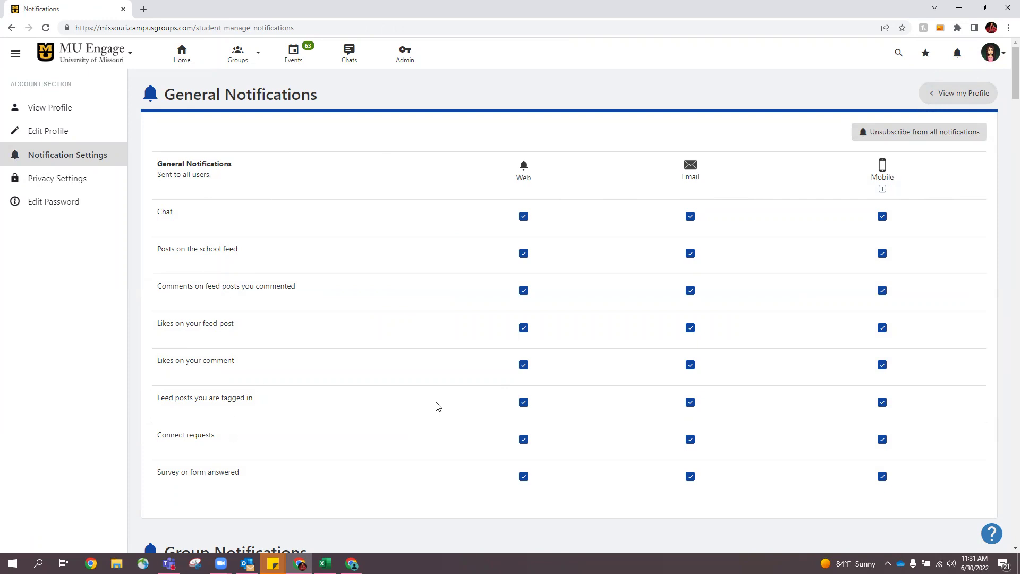
# Scroll through the General and Group Notifications web, email and mobile settings, then return to the top.
pyautogui.scroll(-2, 413, 294)
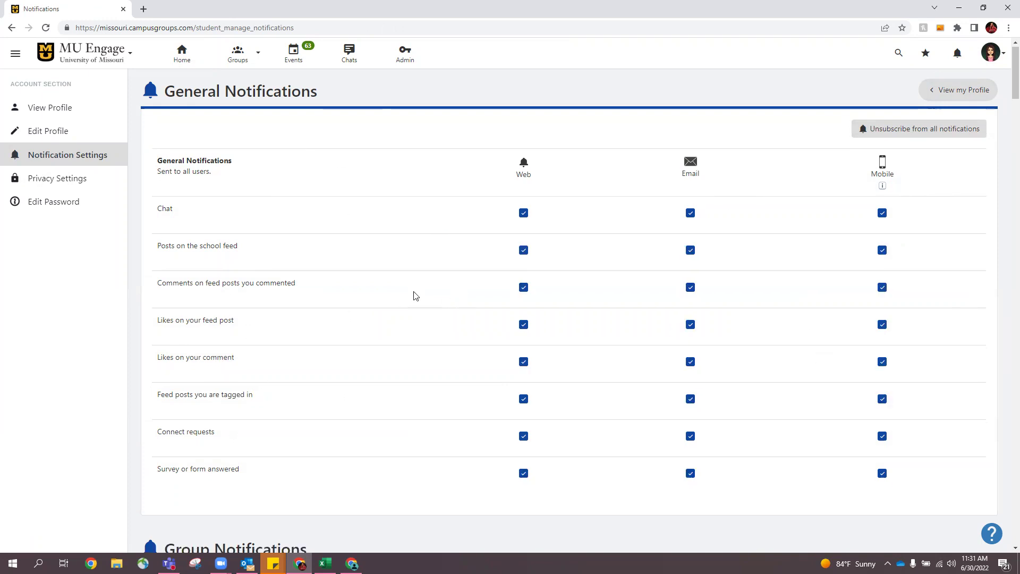
pyautogui.scroll(-4, 416, 295)
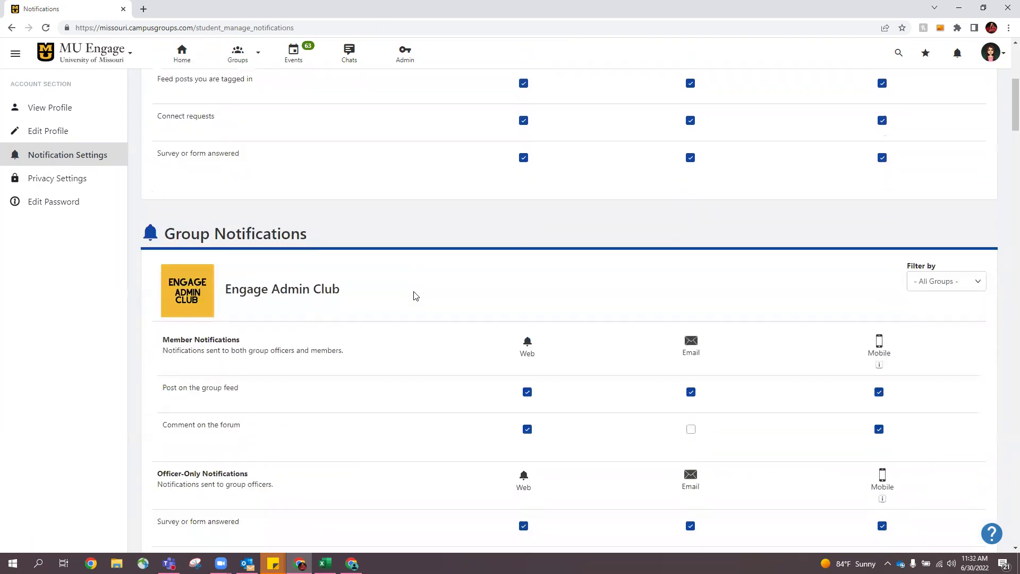
pyautogui.scroll(-1, 416, 296)
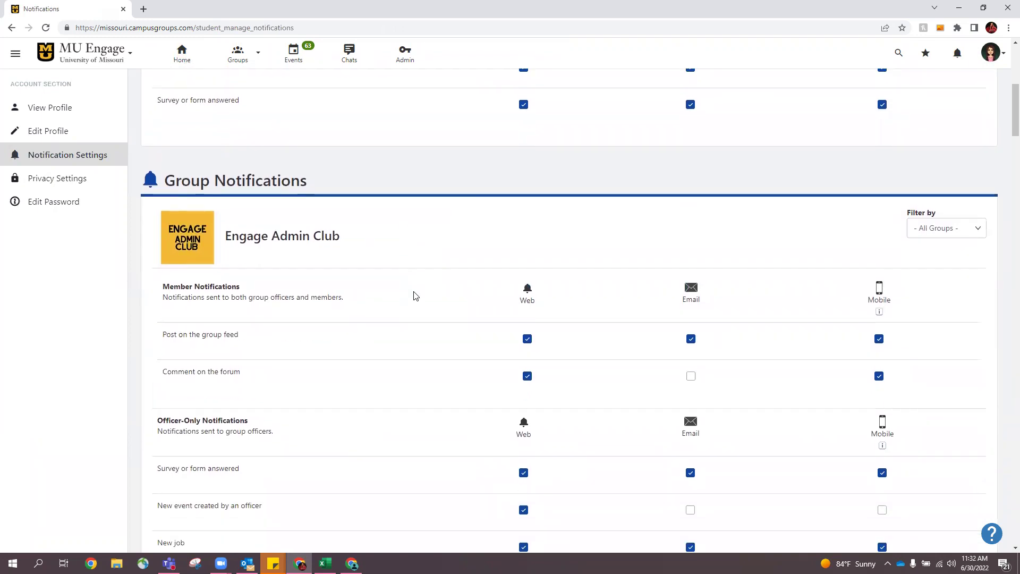
pyautogui.scroll(-1, 414, 295)
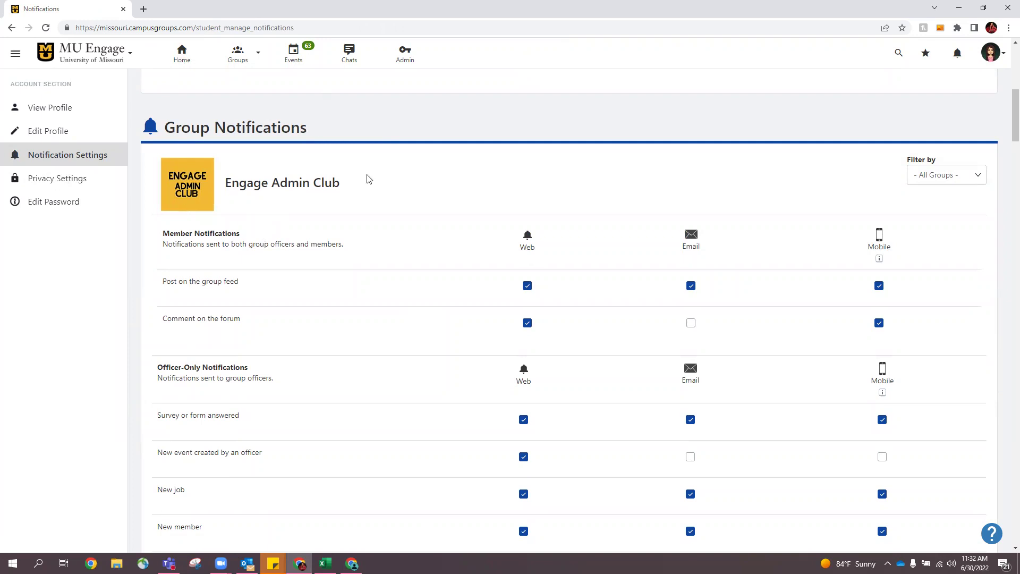
pyautogui.scroll(-17, 346, 223)
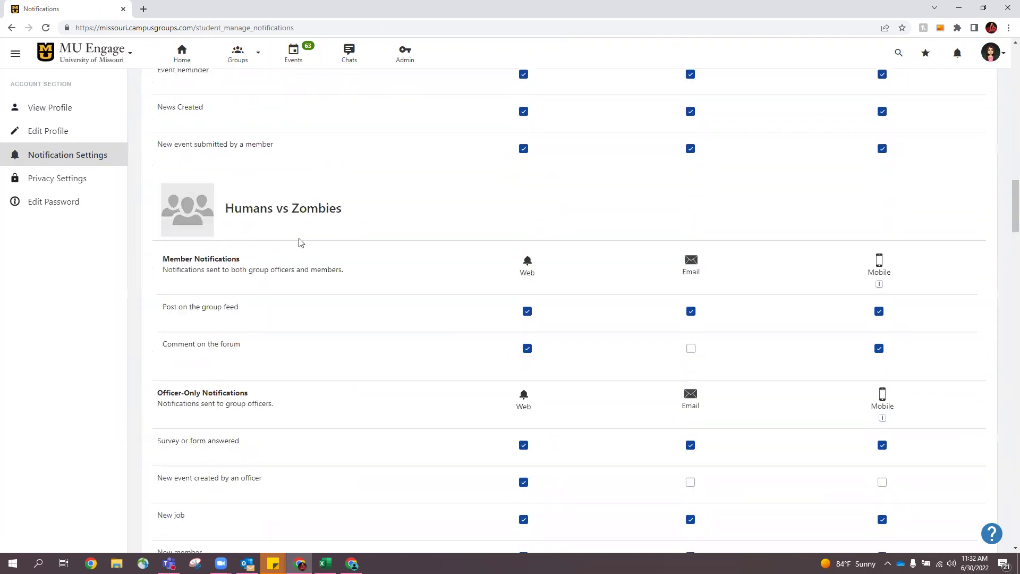
pyautogui.scroll(-17, 360, 237)
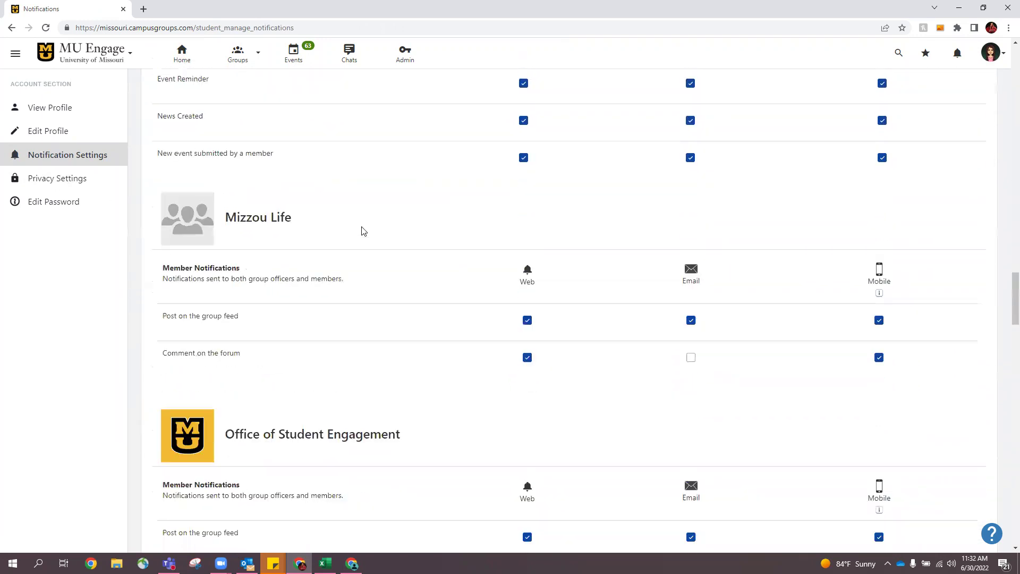
pyautogui.scroll(-17, 363, 231)
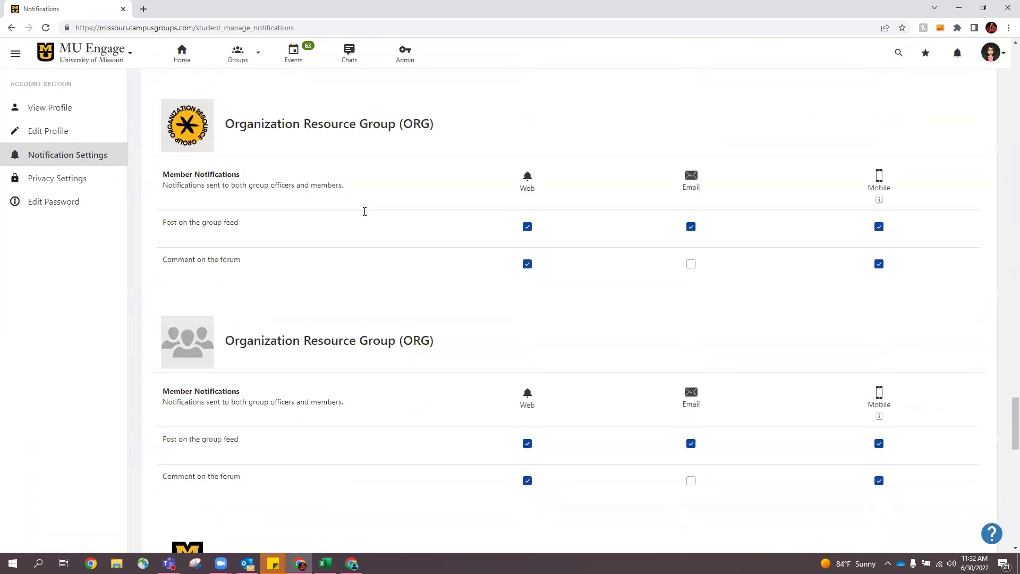
pyautogui.scroll(-10, 364, 211)
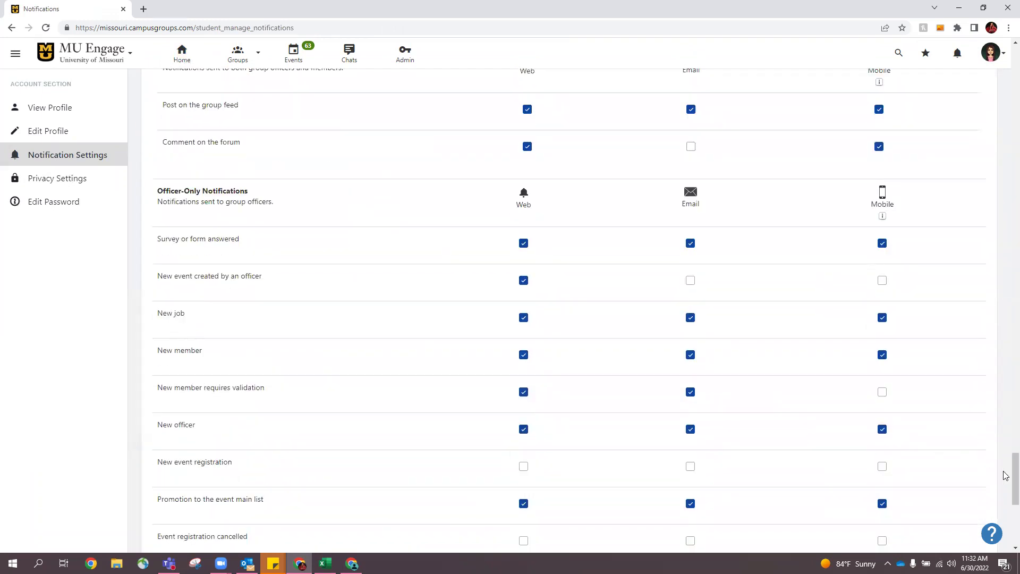
pyautogui.moveTo(1015, 474); pyautogui.dragTo(1013, 53)
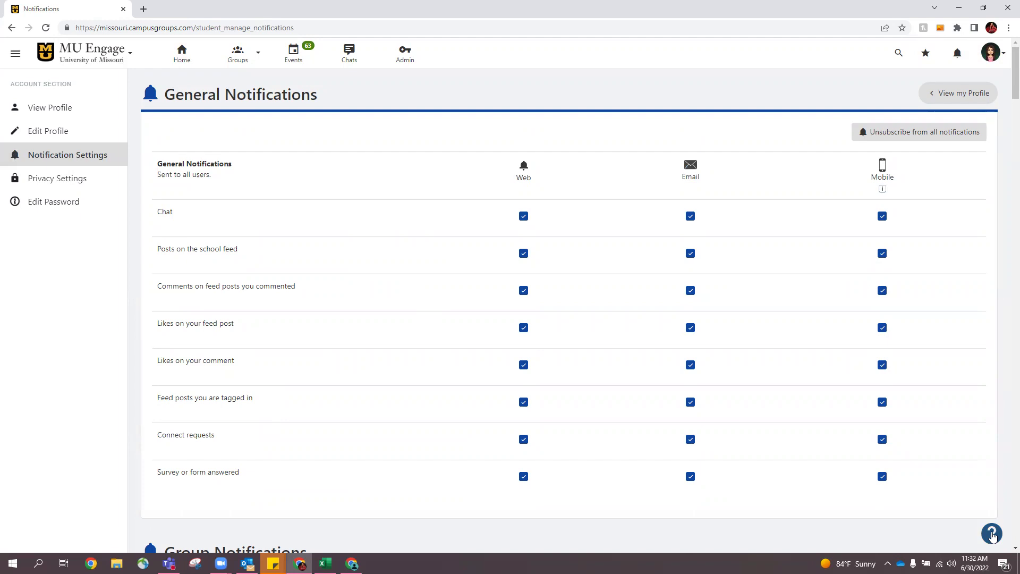
# Open the Help Center from the ? panel, then open it again from the Home page banner.
pyautogui.click(992, 534)
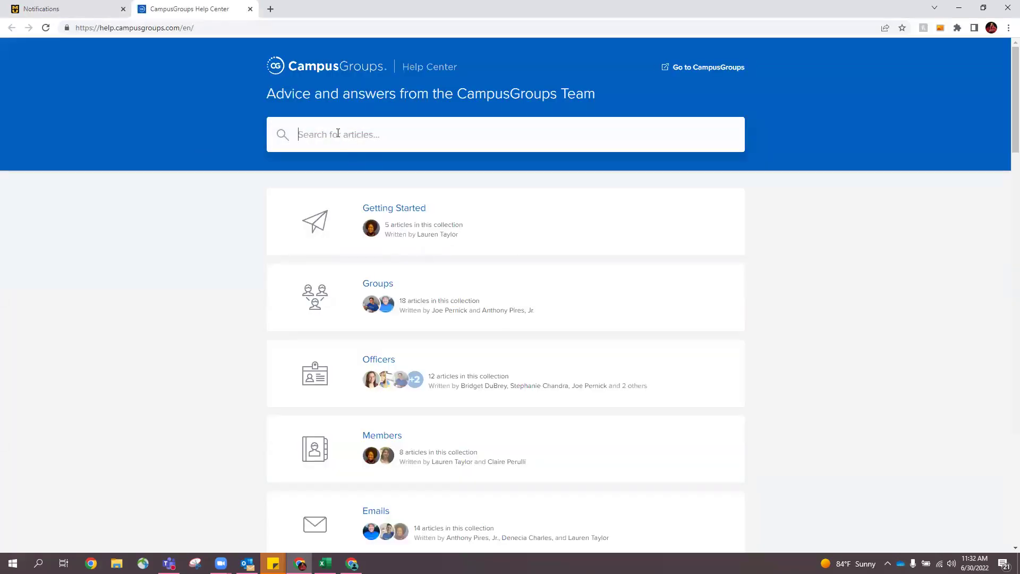
pyautogui.click(68, 10)
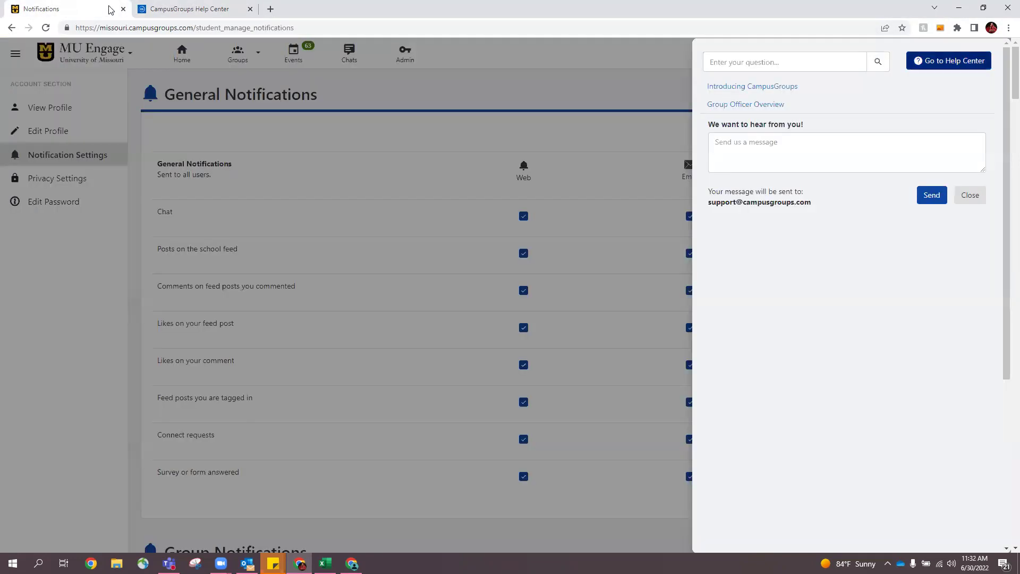
pyautogui.click(477, 98)
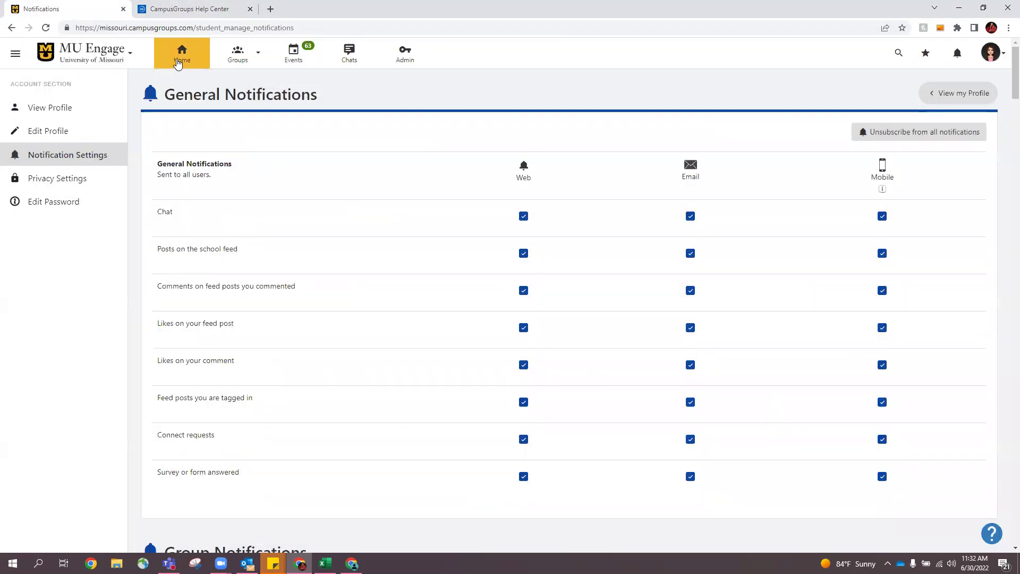
pyautogui.click(178, 62)
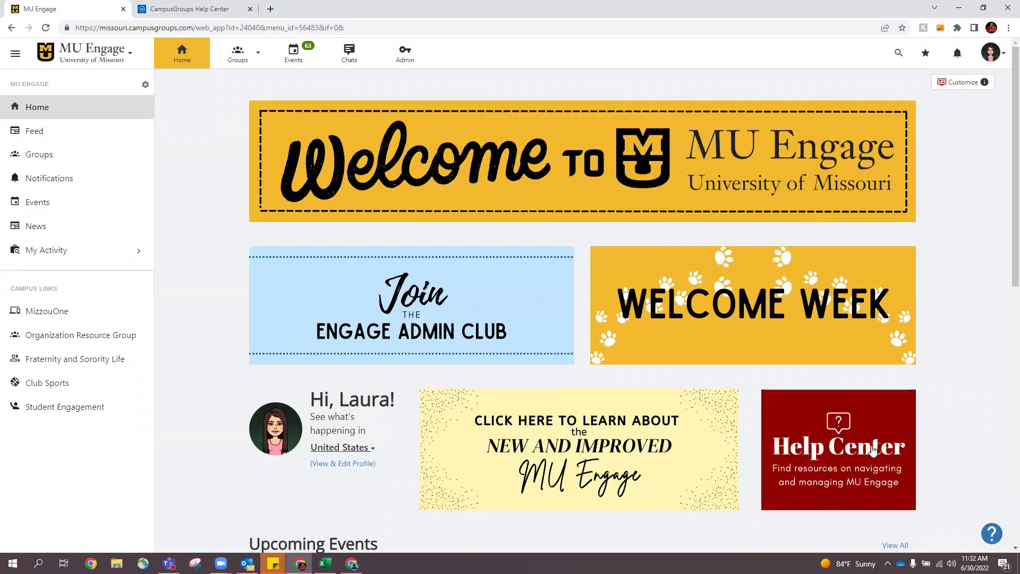
pyautogui.click(834, 447)
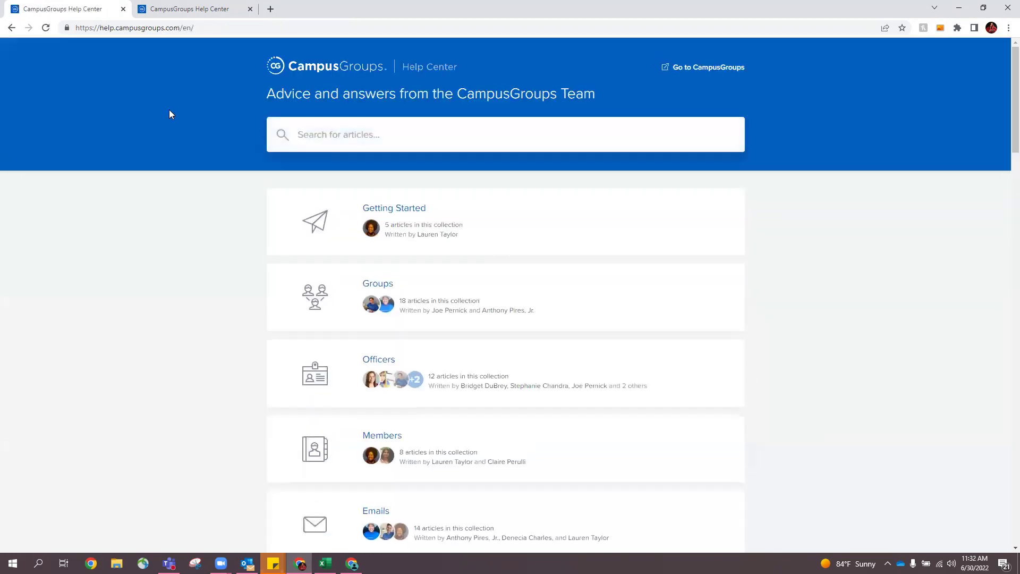
pyautogui.click(11, 27)
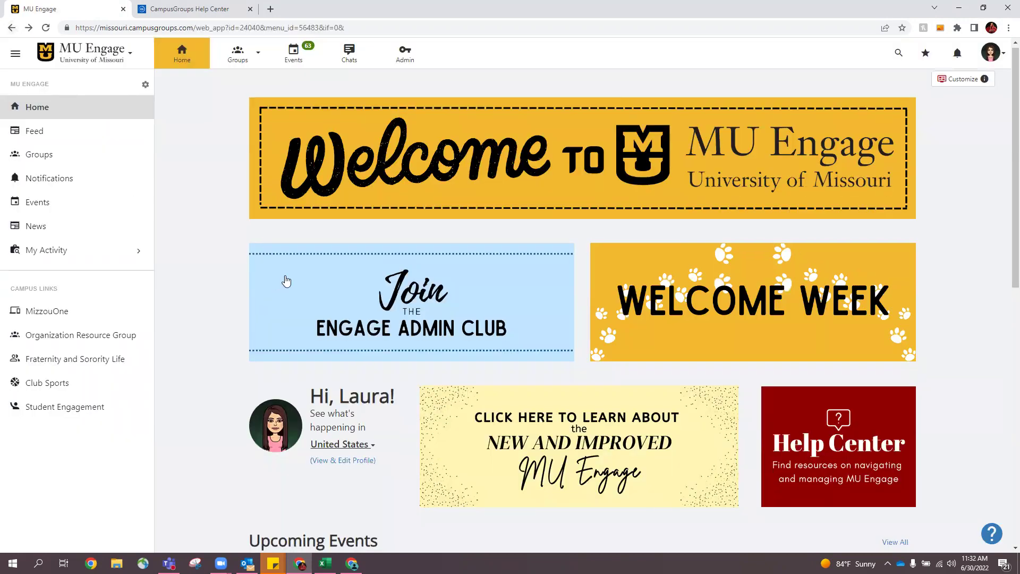
pyautogui.scroll(-7, 681, 337)
pyautogui.scroll(4, 699, 342)
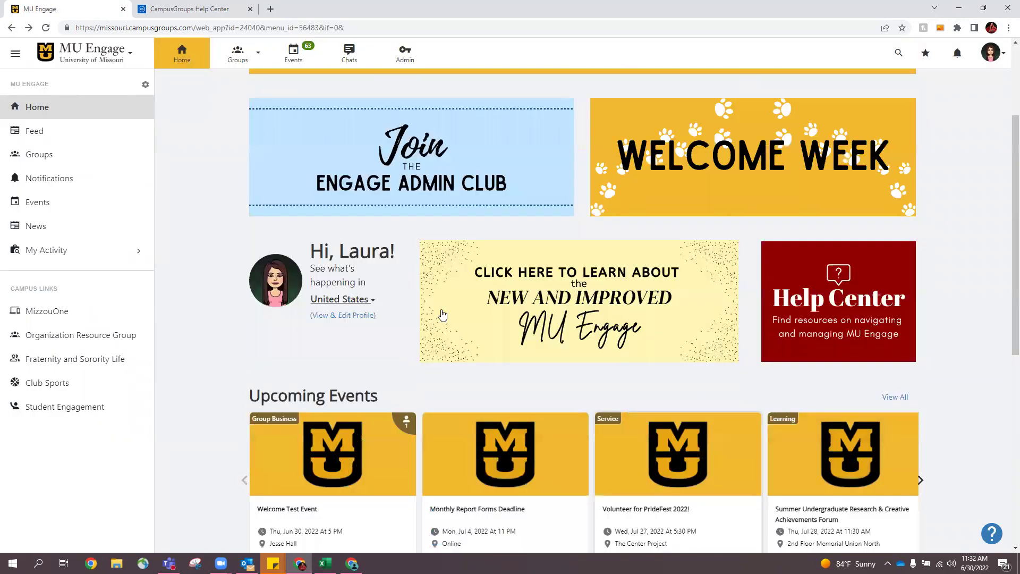
pyautogui.scroll(3, 442, 315)
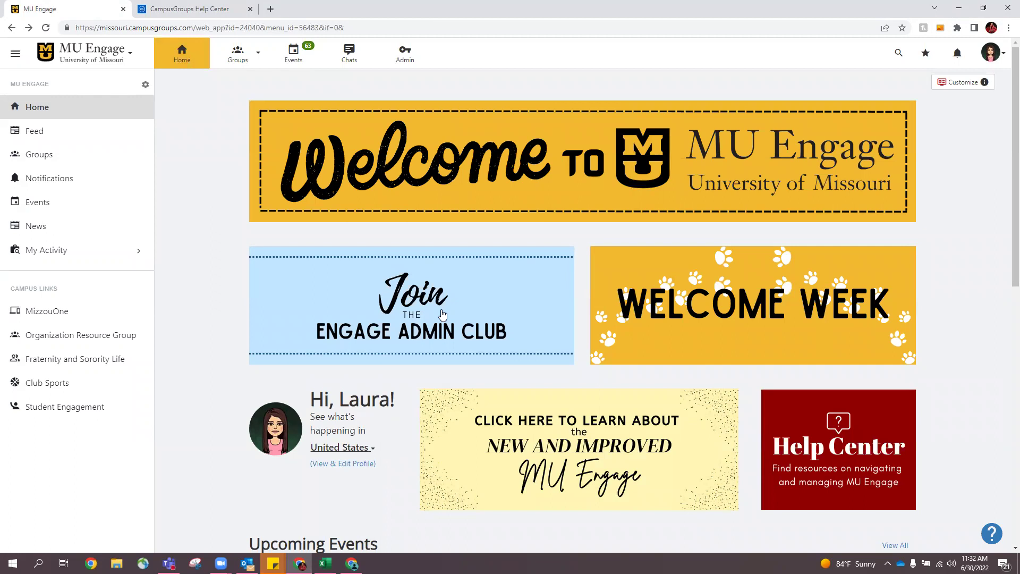